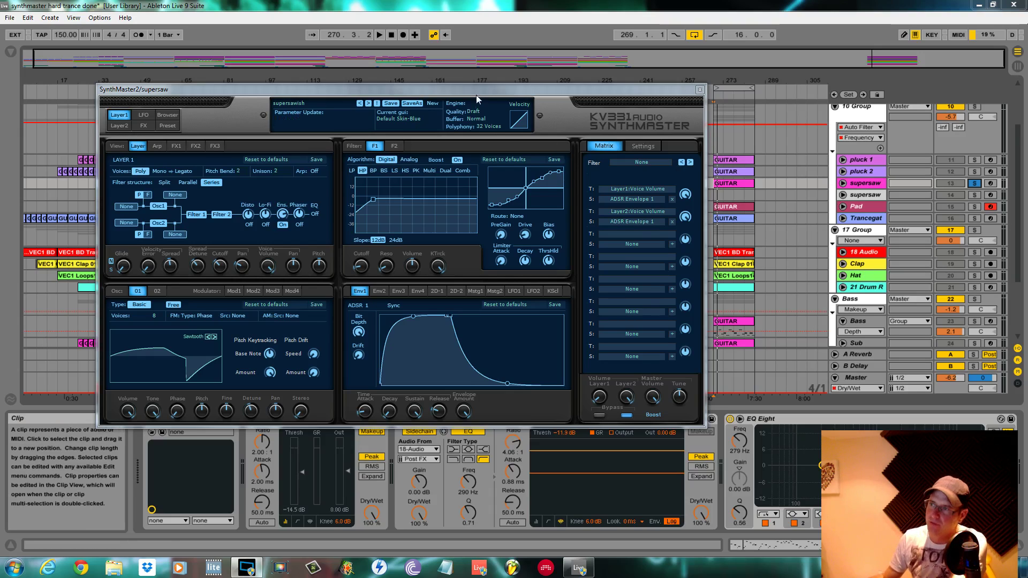
Shift the SynthMaster window left and select the supersaw track to show its device chain.
{"action": "mouse_move", "coordinate": [478, 98]}
{"action": "left_mouse_down"}
{"action": "mouse_move", "coordinate": [431, 168]}
{"action": "mouse_move", "coordinate": [485, 114]}
{"action": "left_mouse_up"}
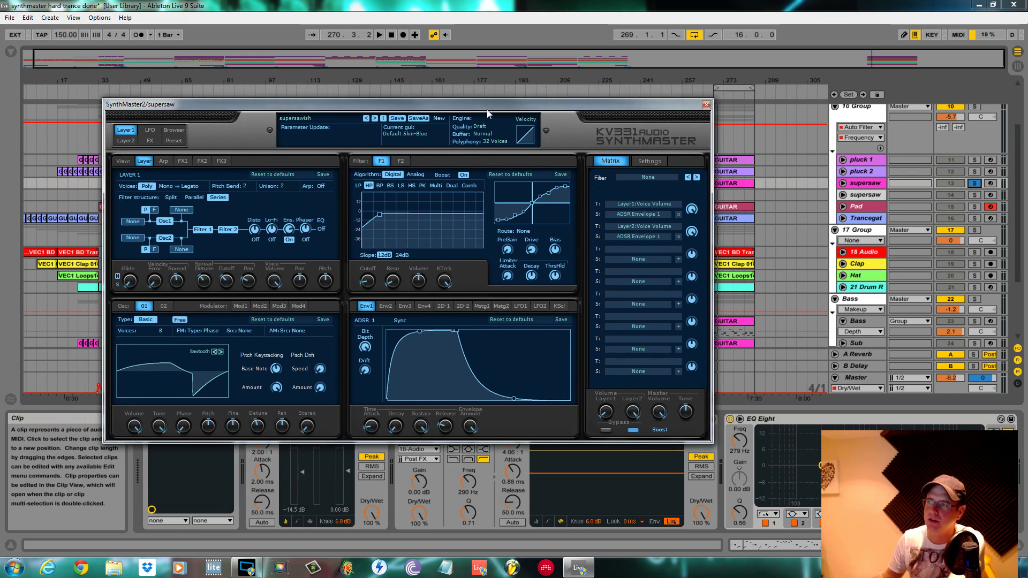
{"action": "left_click_drag", "start_coordinate": [487, 107], "coordinate": [489, 80]}
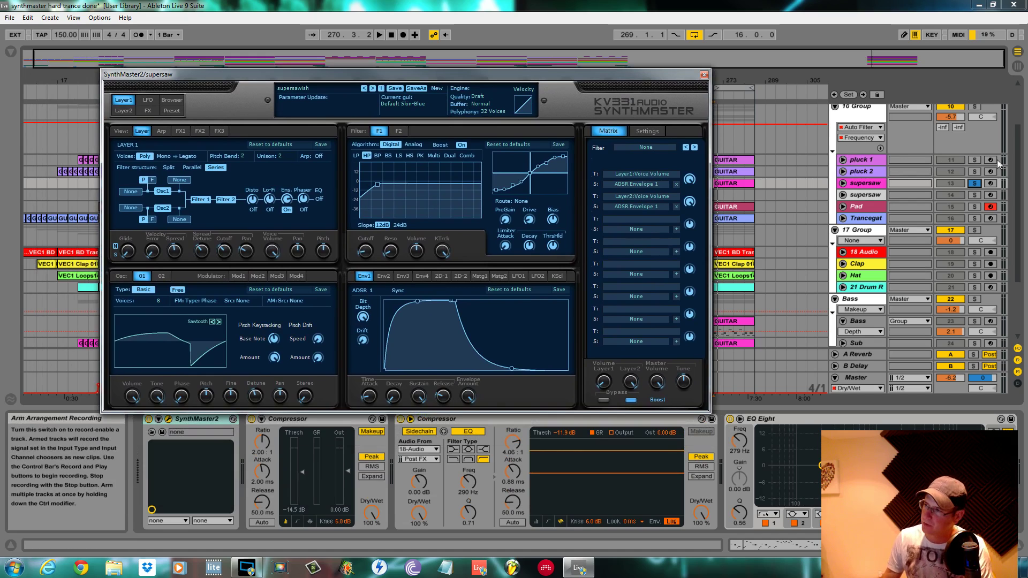
{"action": "left_click_drag", "start_coordinate": [680, 79], "coordinate": [650, 78]}
{"action": "left_click", "coordinate": [889, 183]}
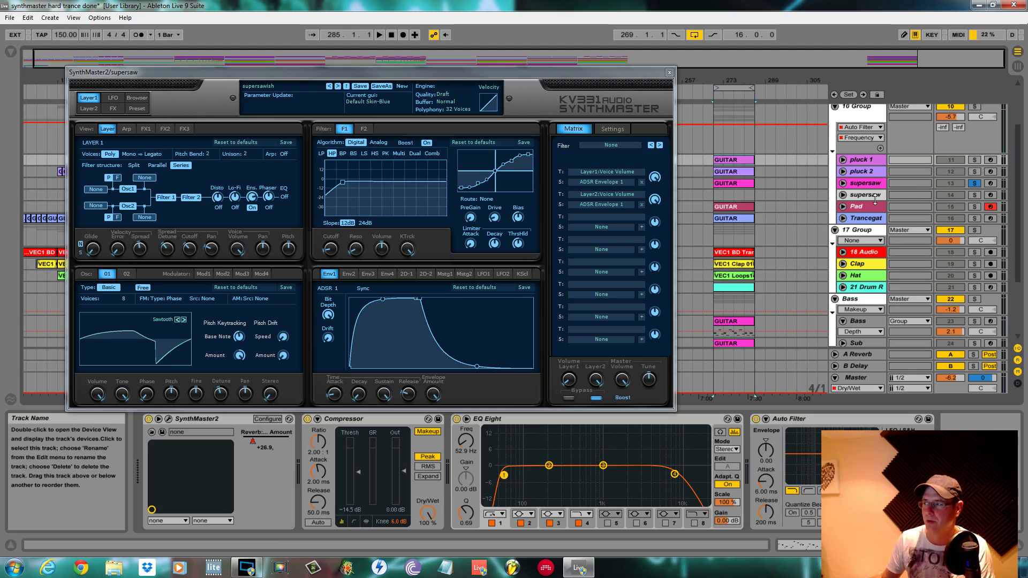
{"action": "left_click", "coordinate": [976, 161]}
{"action": "key", "text": "space"}
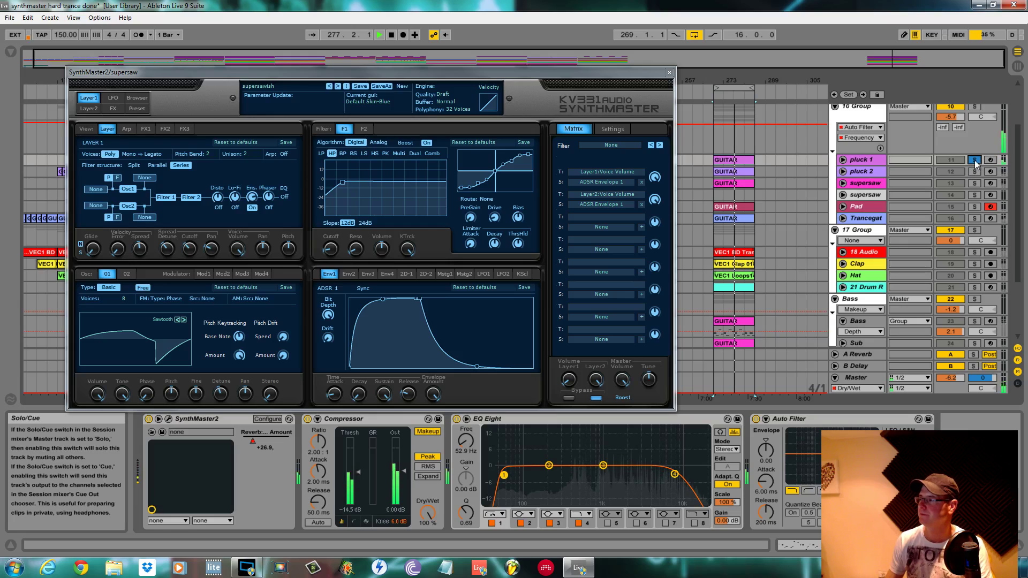
{"action": "left_click", "coordinate": [975, 160]}
{"action": "key", "text": "space"}
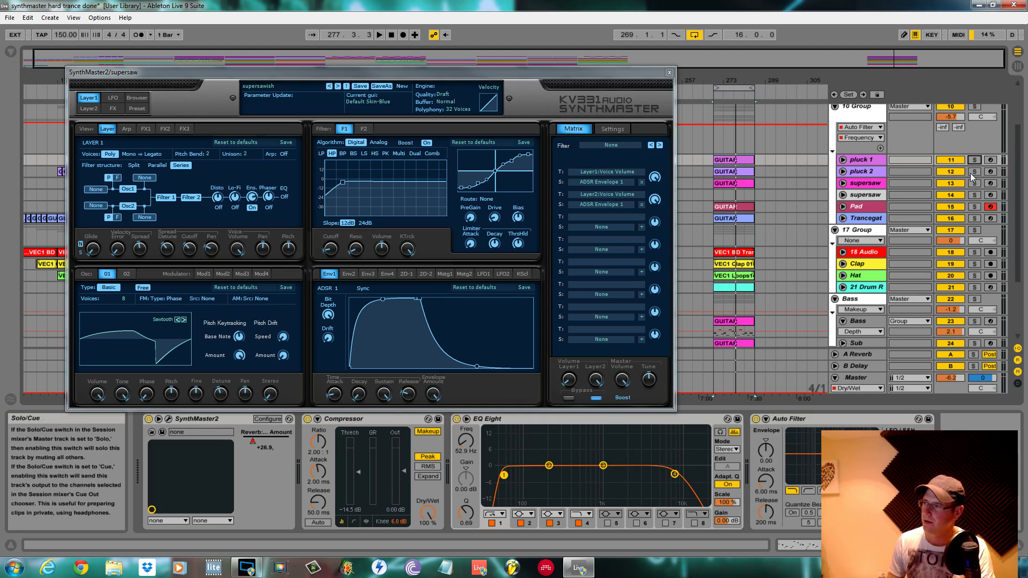
Select the pluck 2 track and inspect its oscillator type list without changing it.
{"action": "left_click", "coordinate": [862, 172]}
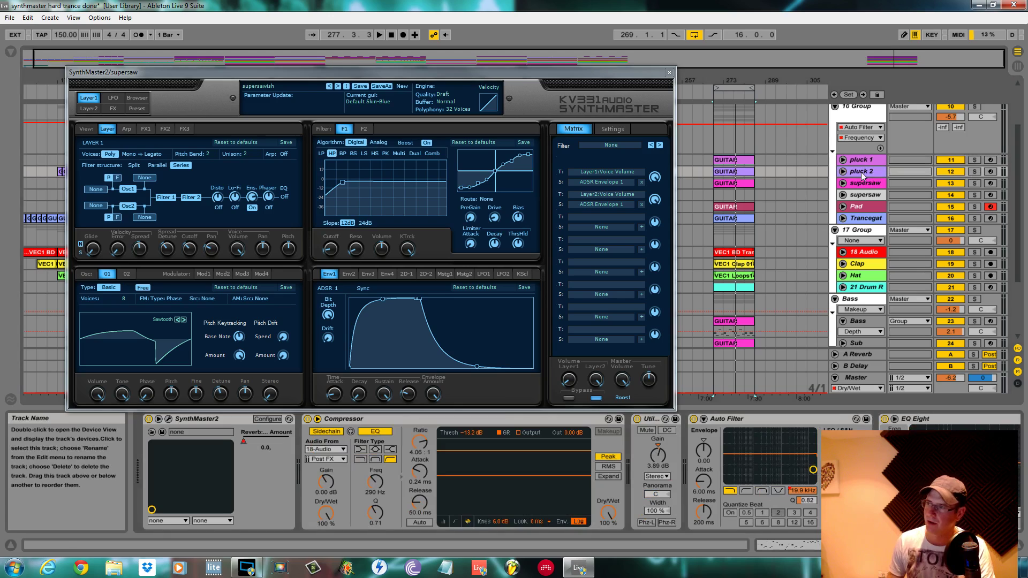
{"action": "left_click", "coordinate": [110, 288]}
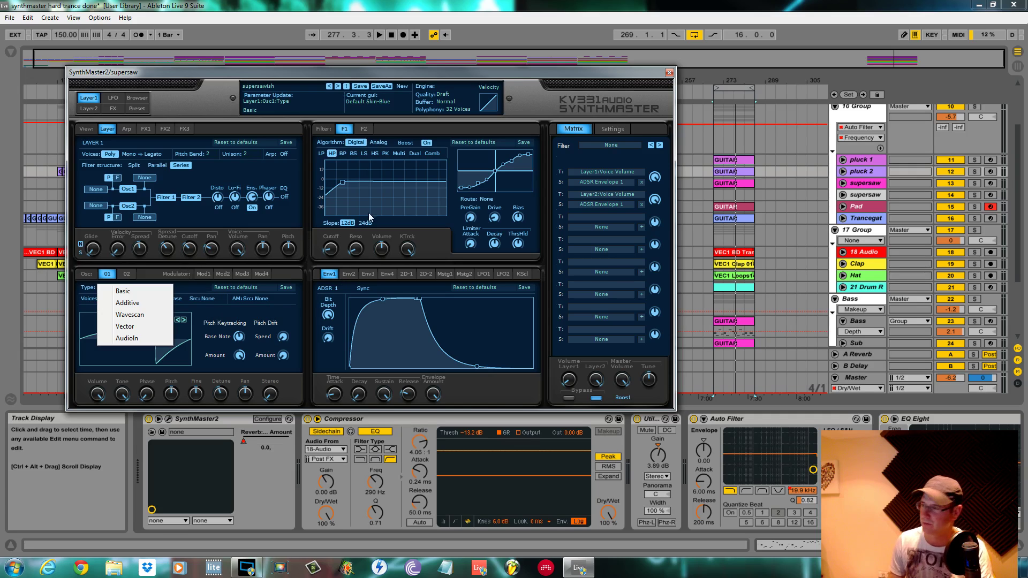
{"action": "left_click", "coordinate": [717, 179]}
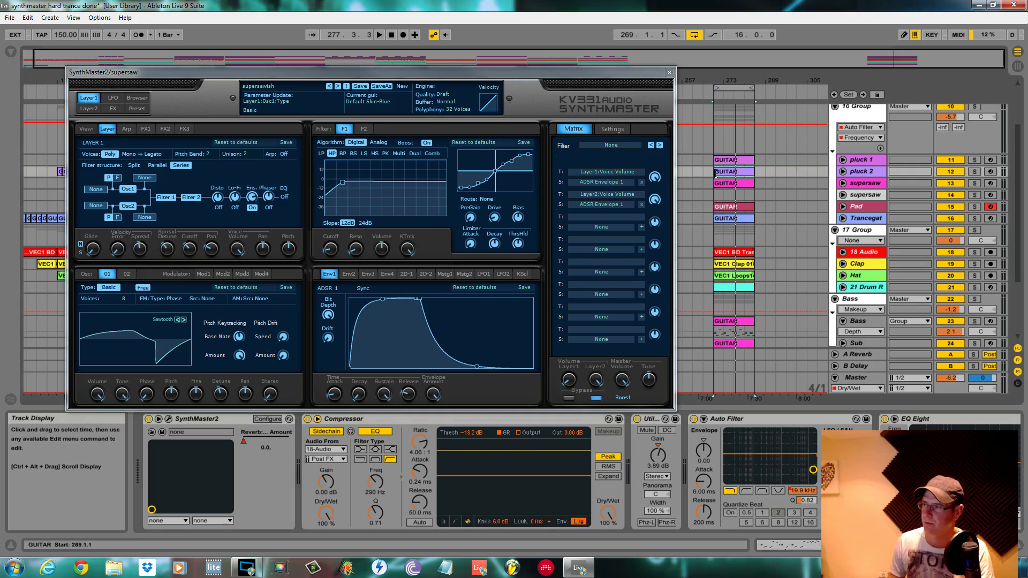
Solo pluck 2 and audition it briefly.
{"action": "left_click", "coordinate": [973, 171]}
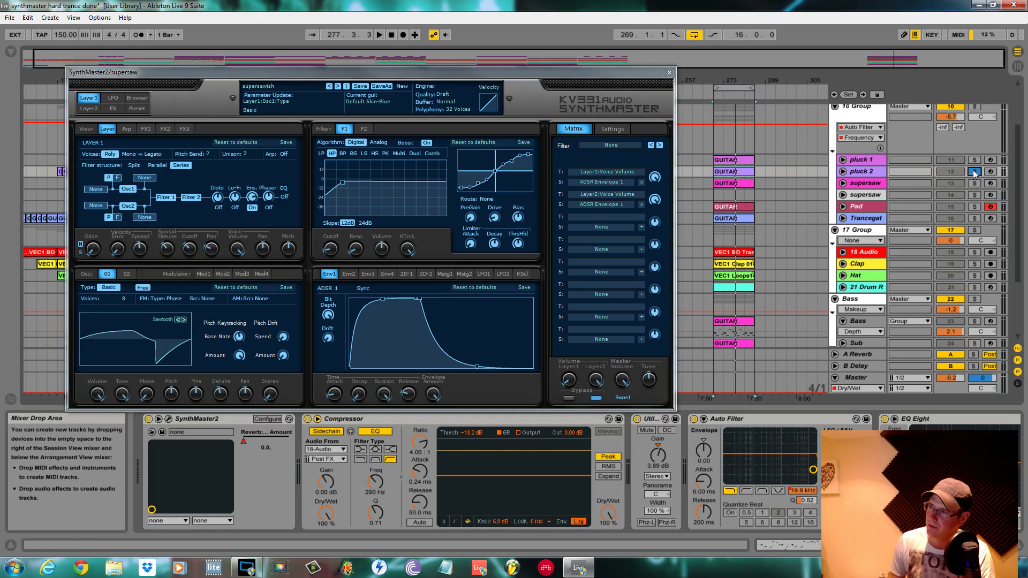
{"action": "key", "text": "space"}
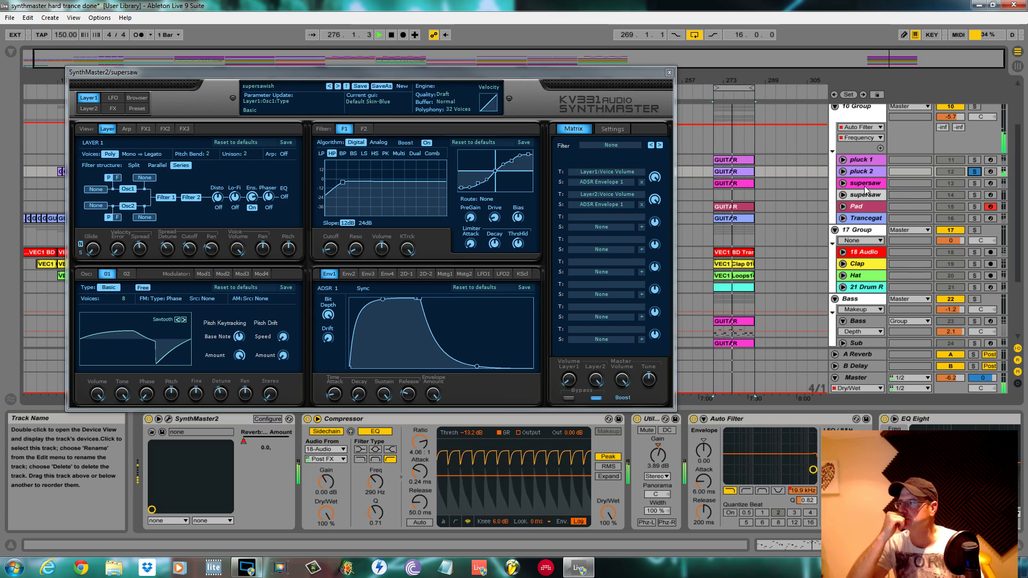
{"action": "key", "text": "space"}
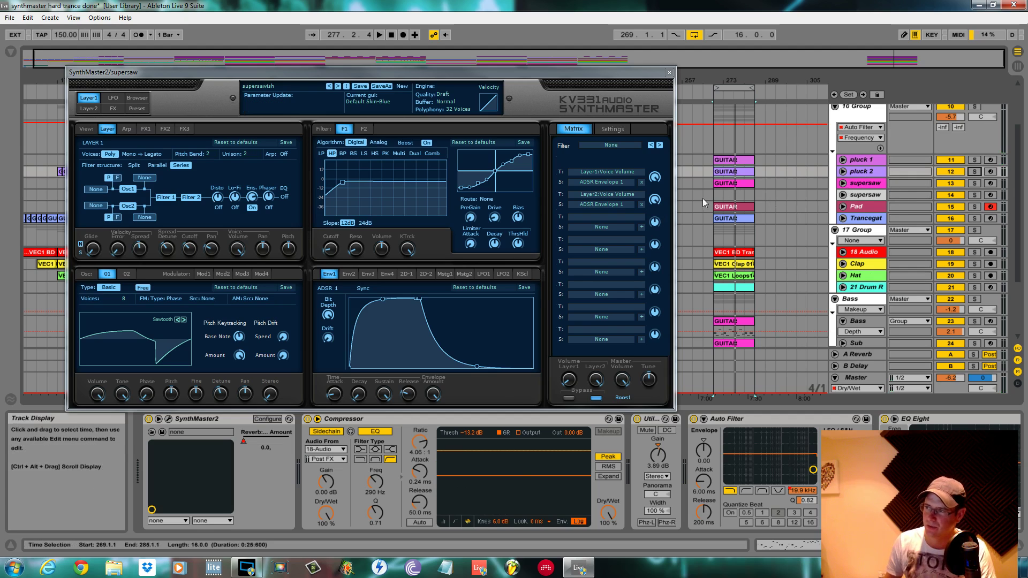
Select the GUITAR clip's time range and move the synth window down and back.
{"action": "left_click", "coordinate": [715, 184]}
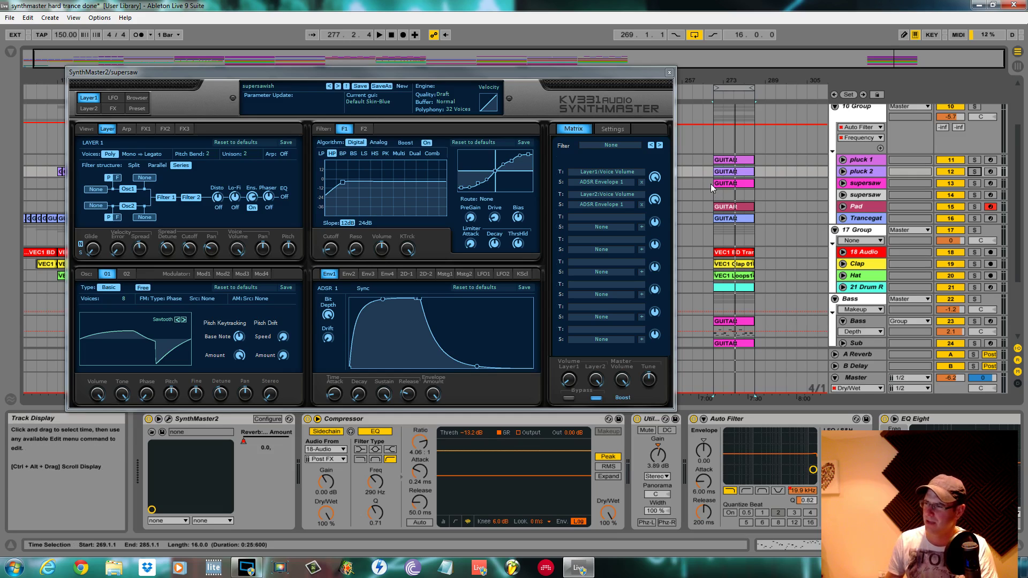
{"action": "left_click_drag", "start_coordinate": [508, 73], "coordinate": [475, 347]}
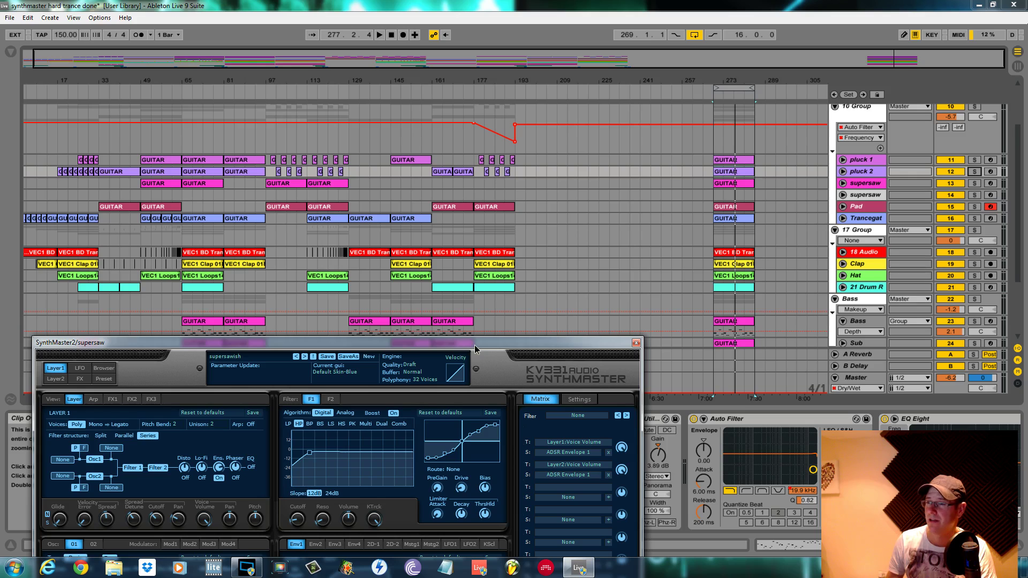
{"action": "left_click_drag", "start_coordinate": [474, 348], "coordinate": [583, 75]}
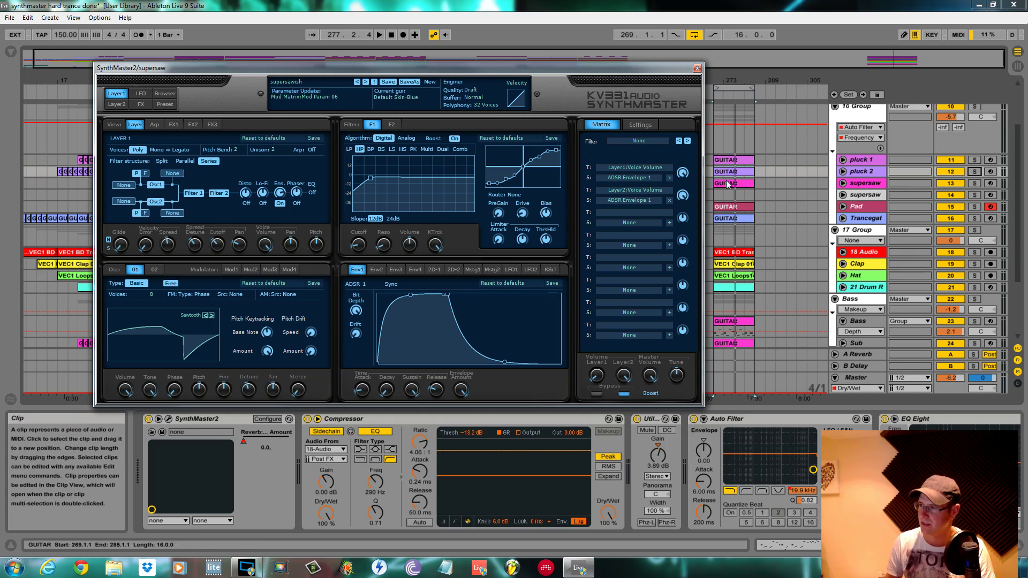
Select the supersaw track, solo it and start playback.
{"action": "left_click", "coordinate": [865, 183]}
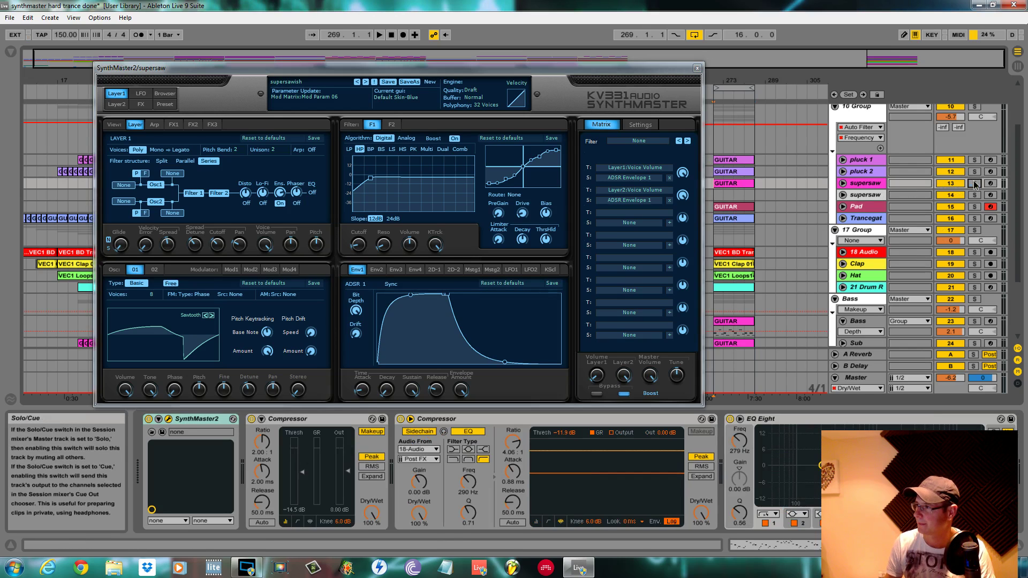
{"action": "left_click", "coordinate": [975, 183]}
{"action": "key", "text": "space"}
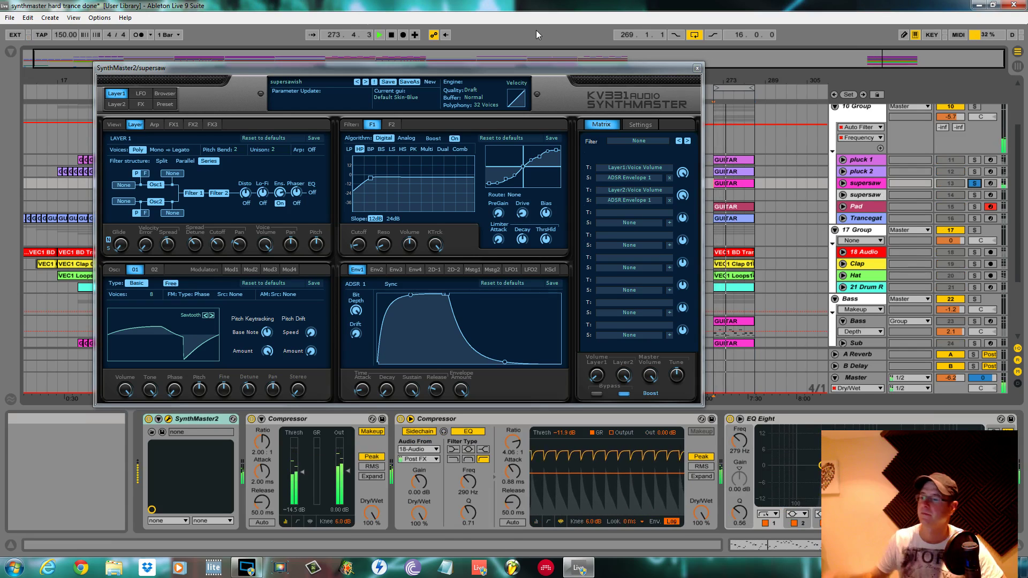
Check the Layer2 level's modulation menu, dismiss it, and nudge the synth window.
{"action": "right_click", "coordinate": [634, 376]}
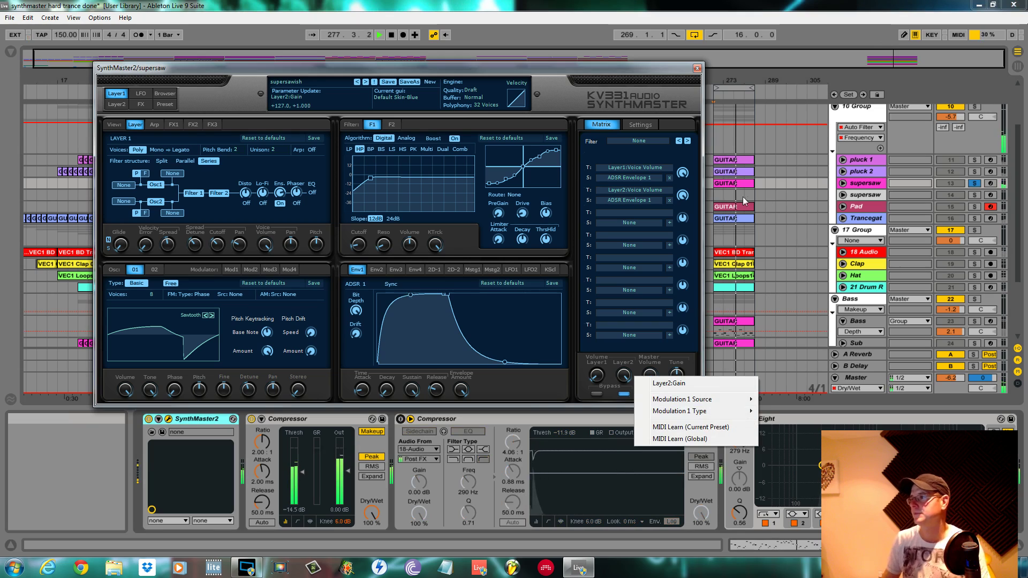
{"action": "left_click", "coordinate": [715, 188]}
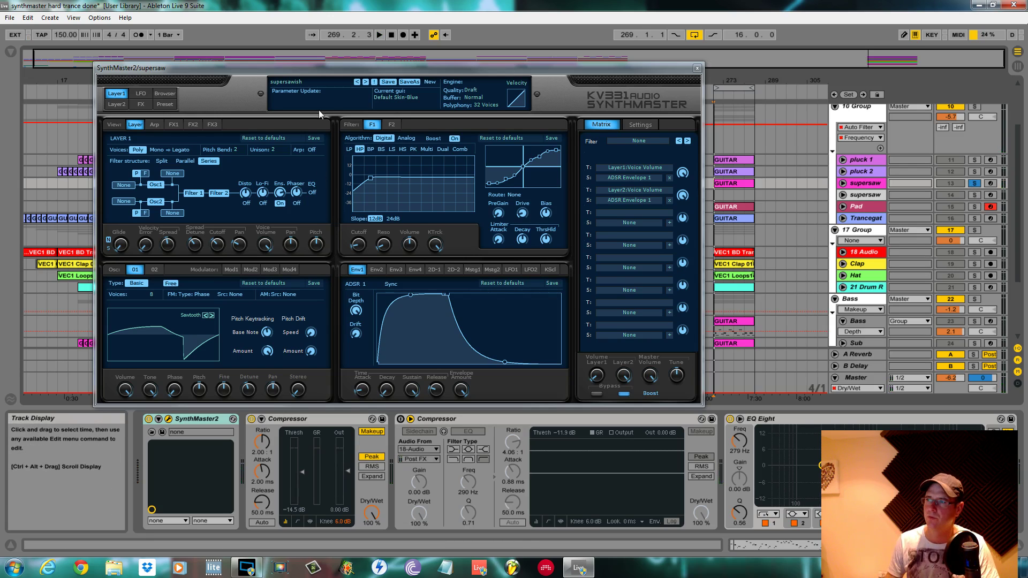
{"action": "left_click_drag", "start_coordinate": [366, 71], "coordinate": [380, 77]}
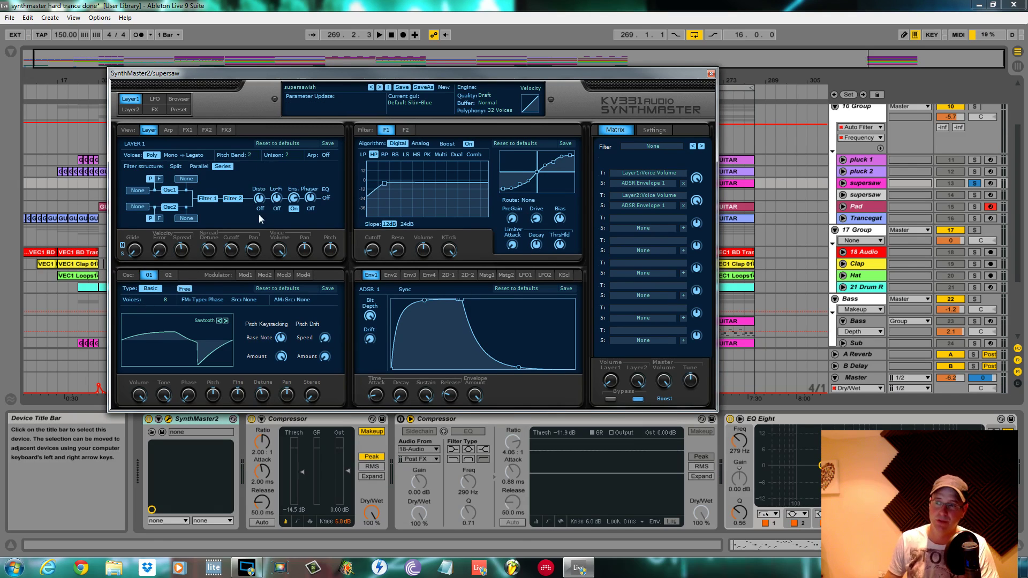
Reset SynthMaster to a blank New Preset and give oscillator 1 8 voices.
{"action": "left_click", "coordinate": [443, 87]}
{"action": "left_click", "coordinate": [460, 92]}
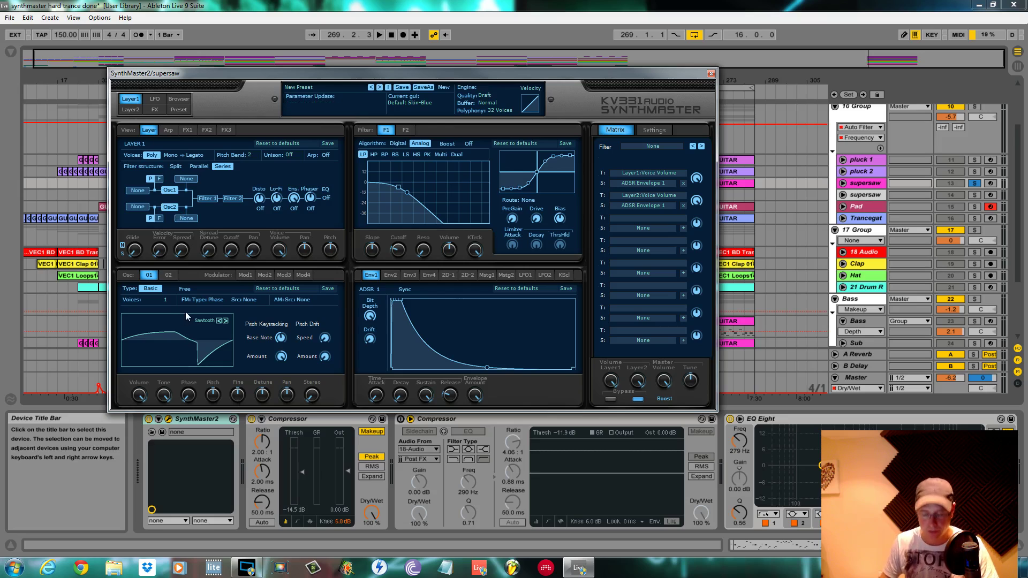
{"action": "left_click", "coordinate": [174, 300]}
{"action": "left_click", "coordinate": [187, 394]}
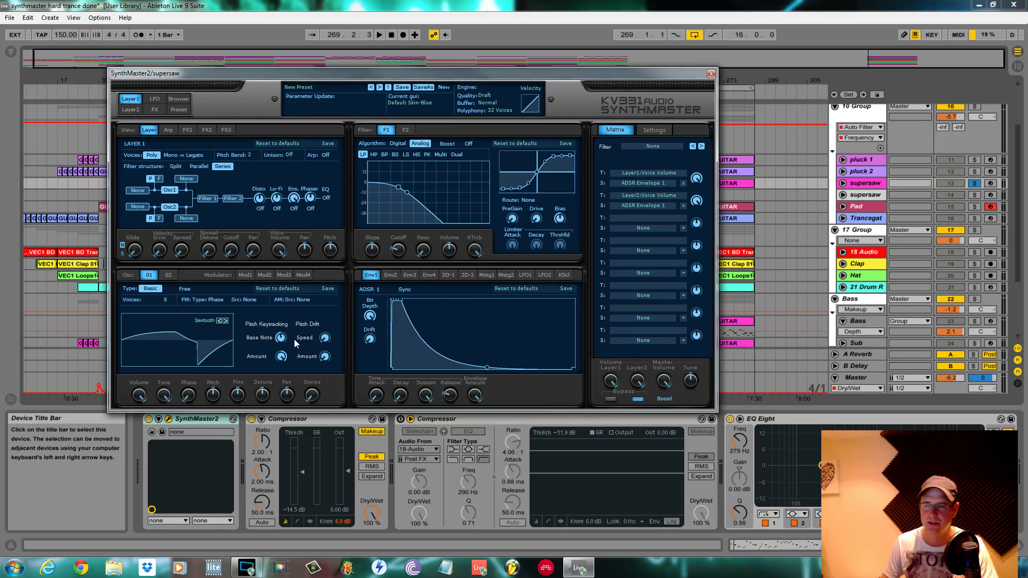
{"action": "key", "text": "space"}
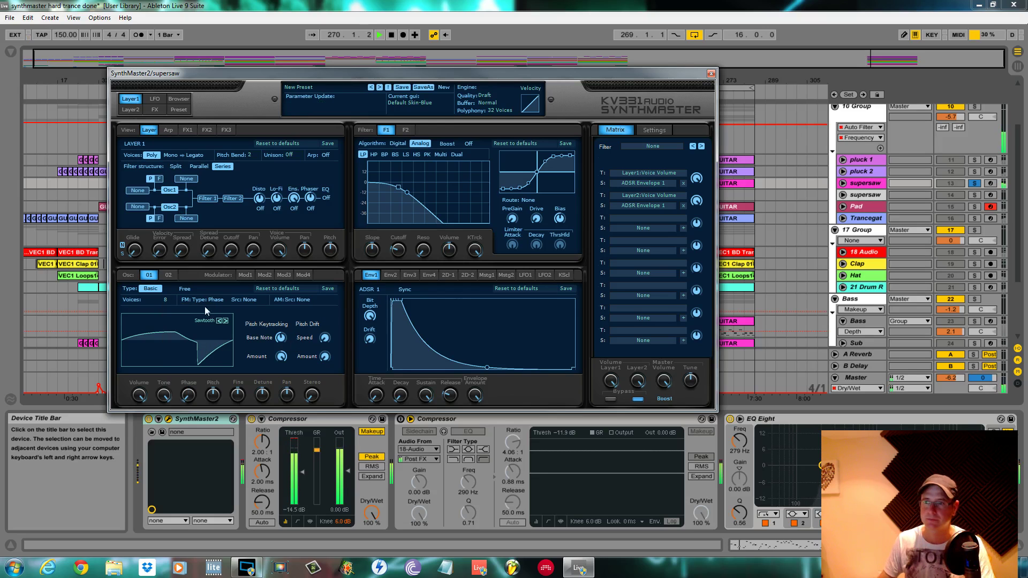
Set oscillator 1 to free phase and lower its detune to +57.3.
{"action": "left_click", "coordinate": [185, 289]}
{"action": "key", "text": "space"}
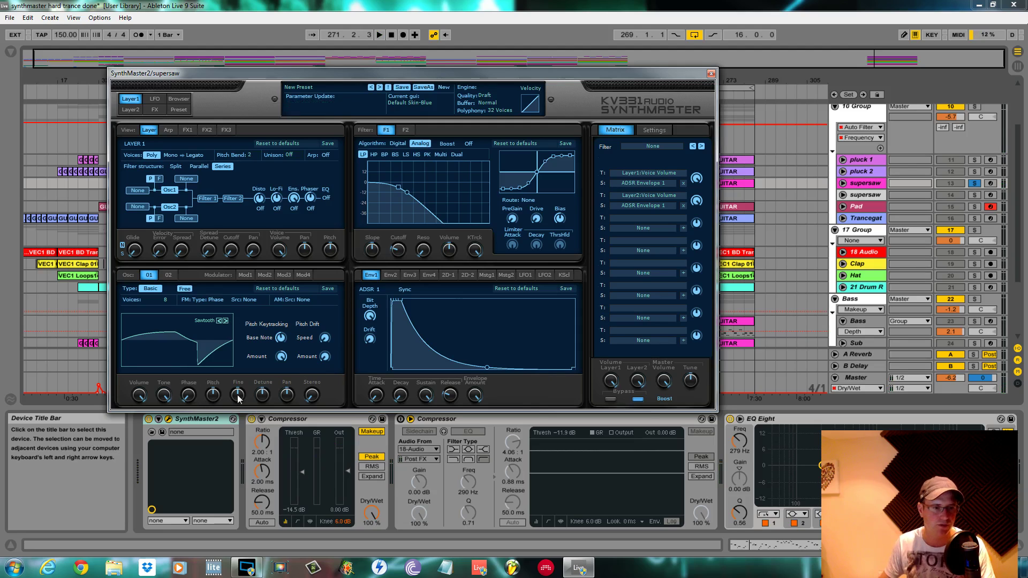
{"action": "left_click_drag", "start_coordinate": [266, 400], "coordinate": [264, 406]}
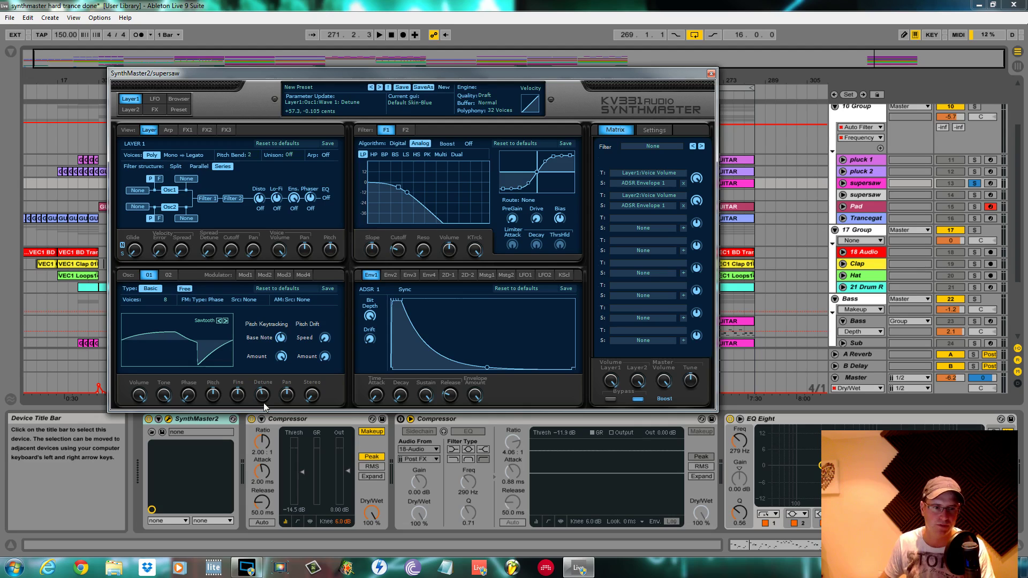
{"action": "key", "text": "space"}
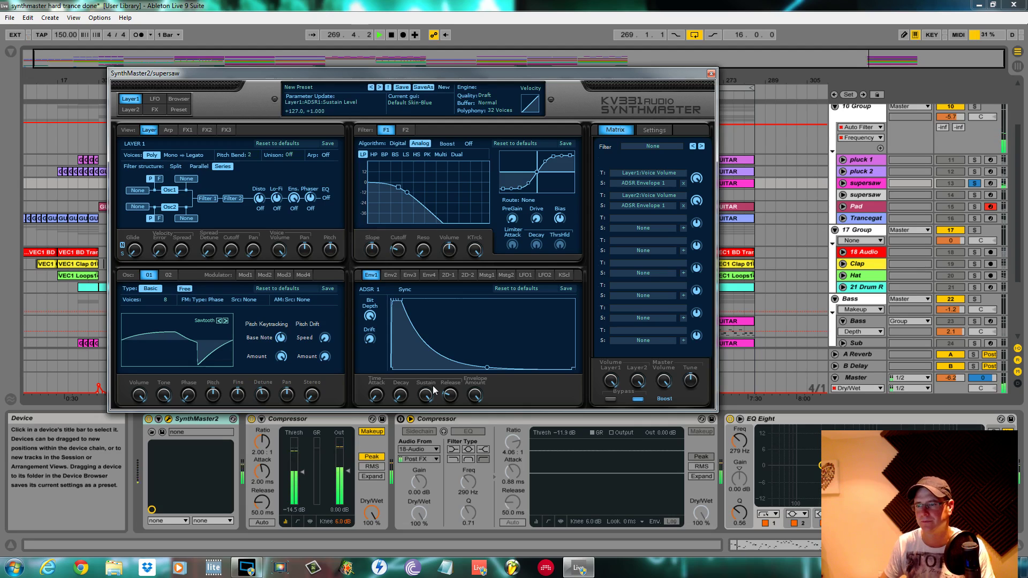
{"action": "left_click", "coordinate": [168, 275]}
Give oscillator 2 8 voices.
{"action": "key", "text": "space"}
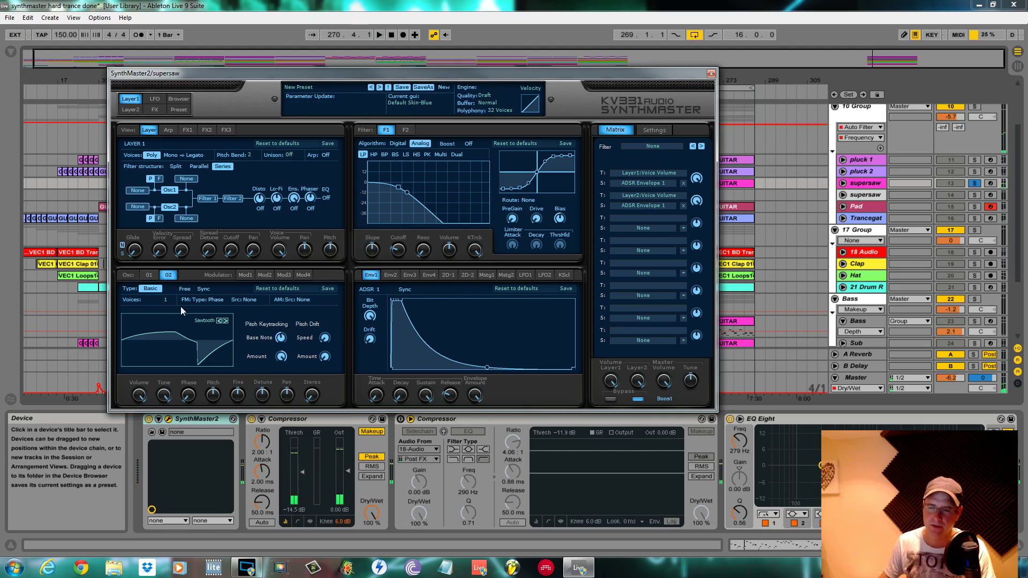
{"action": "left_click", "coordinate": [169, 300]}
{"action": "left_click", "coordinate": [189, 396]}
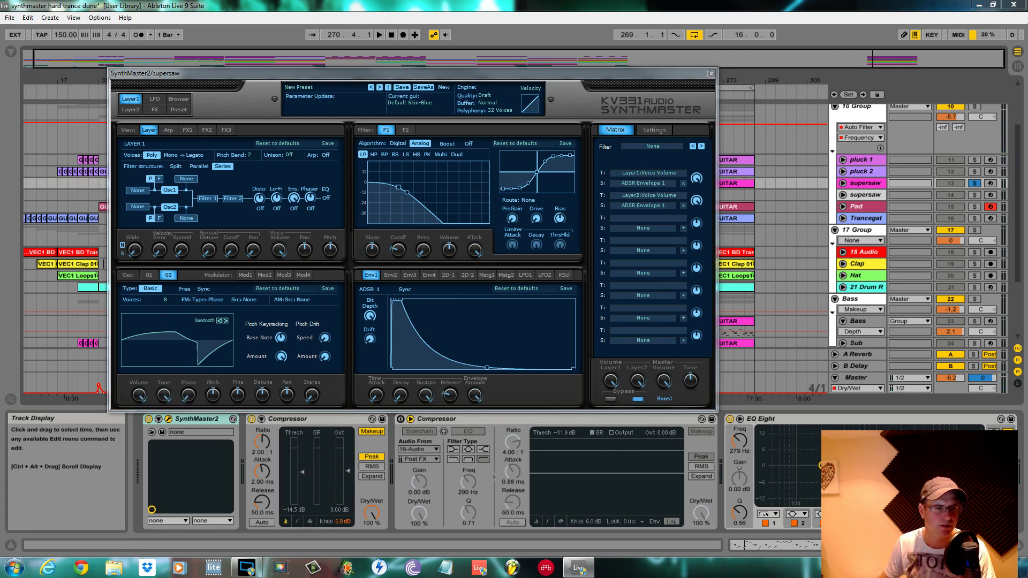
Tune oscillator 2 down 5 semitones, make its phase free, and audition.
{"action": "left_click", "coordinate": [213, 396]}
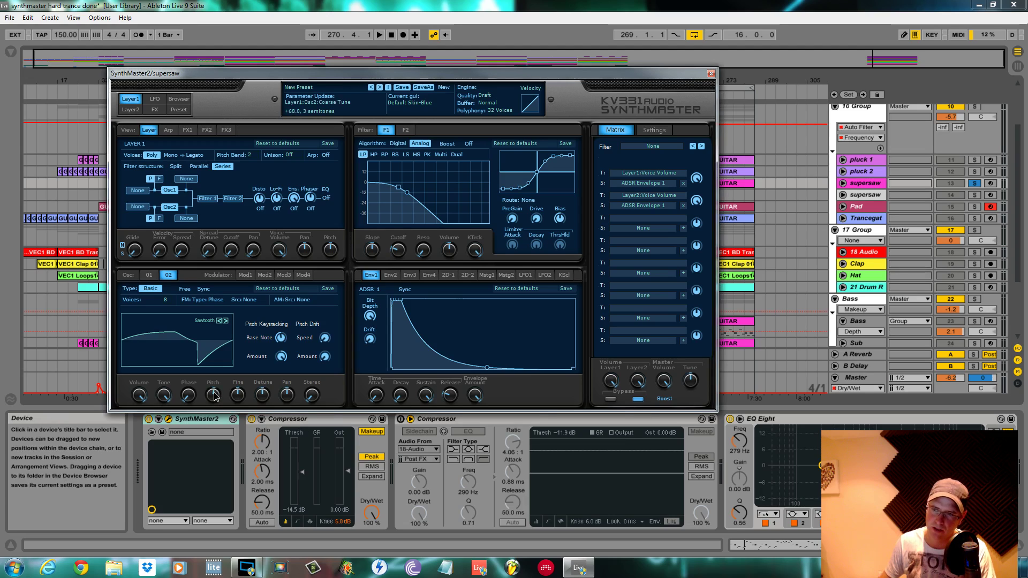
{"action": "mouse_move", "coordinate": [266, 399]}
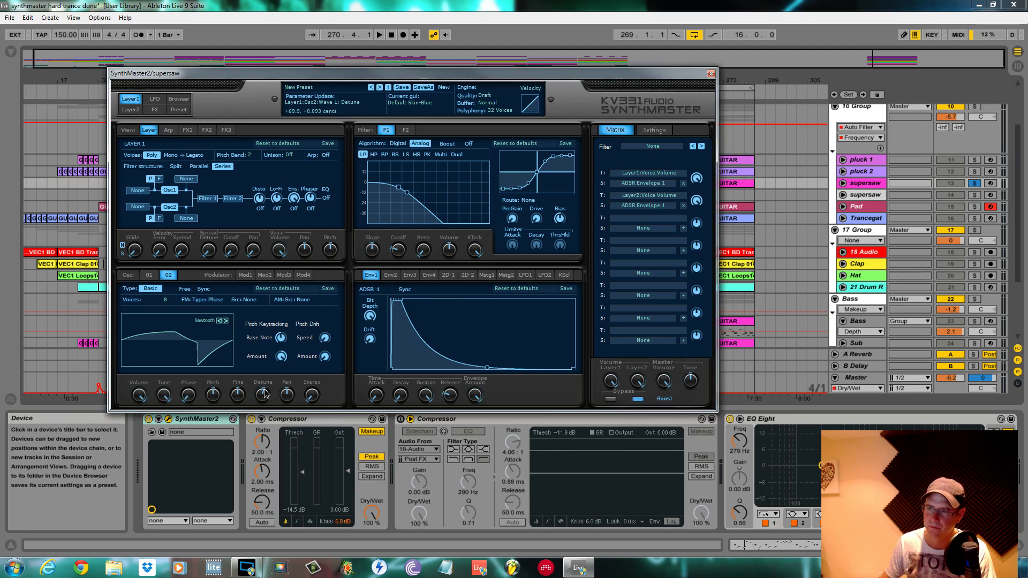
{"action": "key", "text": "space"}
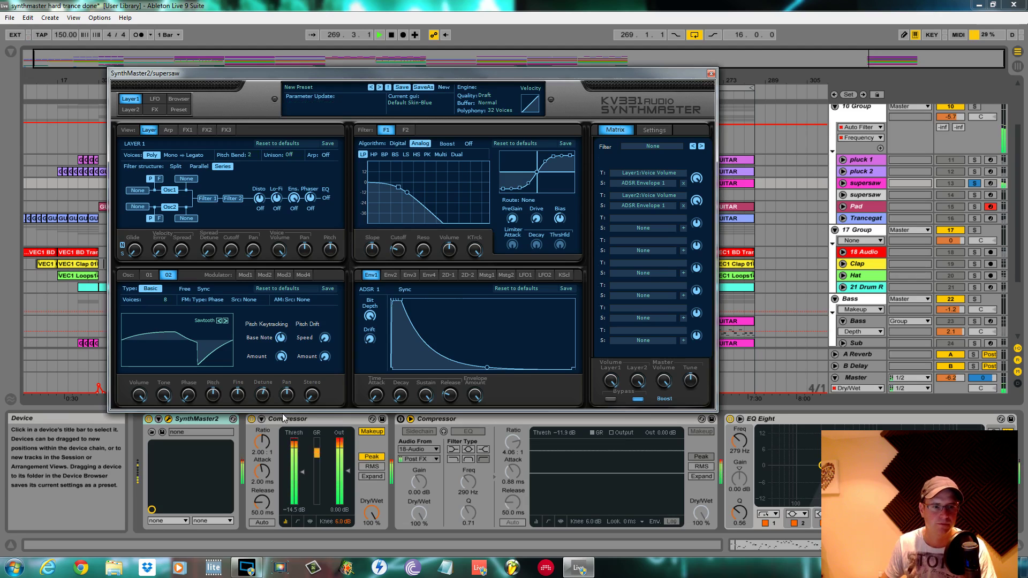
{"action": "mouse_move", "coordinate": [213, 396]}
{"action": "left_mouse_down"}
{"action": "mouse_move", "coordinate": [221, 405]}
{"action": "mouse_move", "coordinate": [214, 400]}
{"action": "left_mouse_up"}
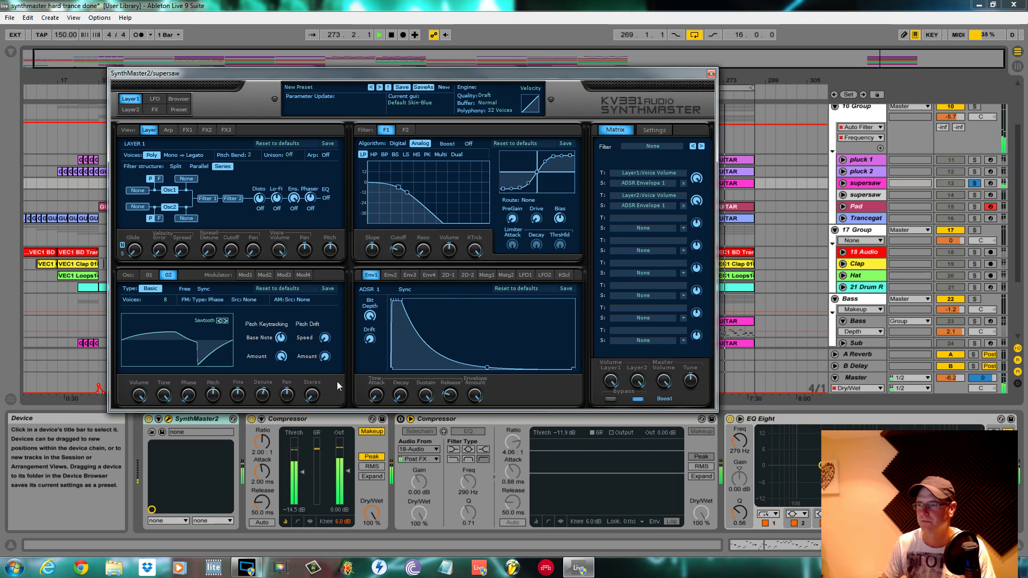
{"action": "left_click", "coordinate": [185, 289]}
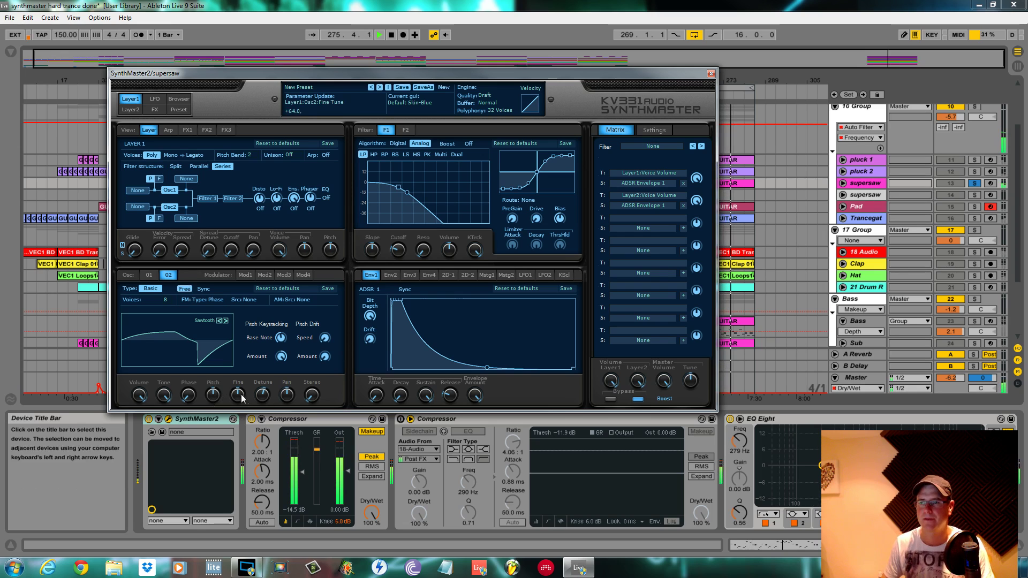
{"action": "key", "text": "space"}
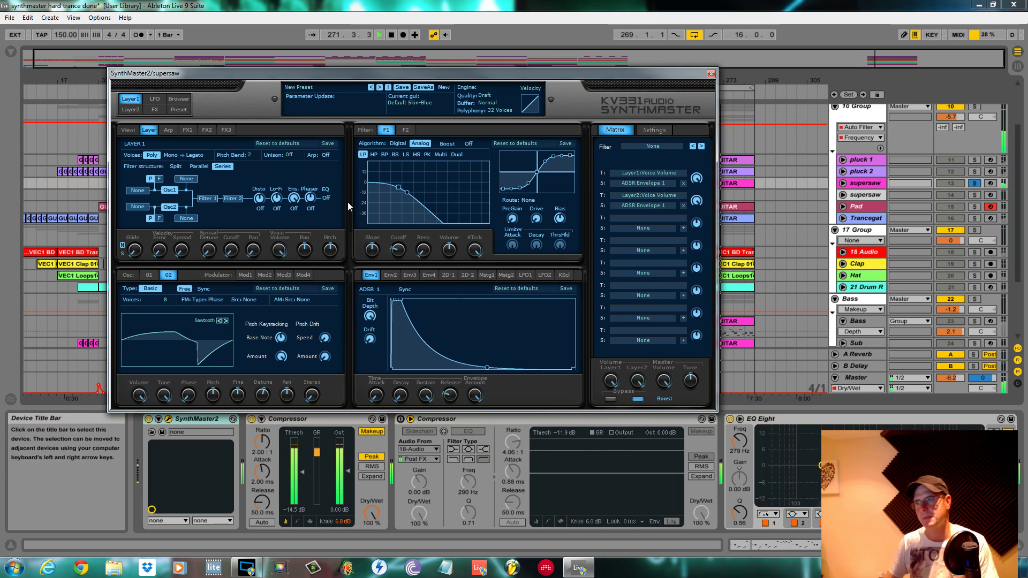
{"action": "key", "text": "space"}
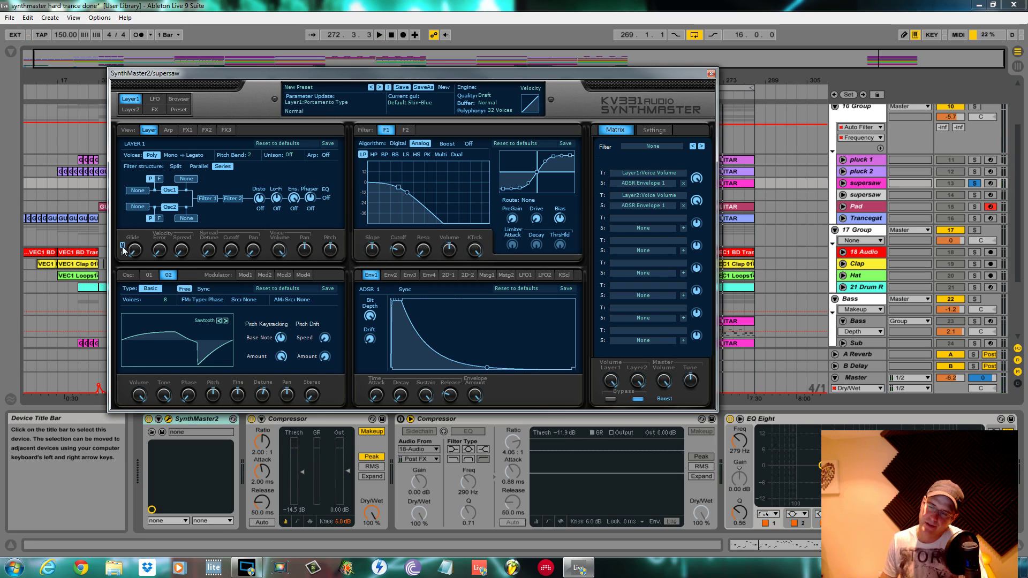
Set Layer 1 unison to 2 voices and increase the tune-spread detune.
{"action": "left_click", "coordinate": [290, 155]}
{"action": "left_click", "coordinate": [322, 177]}
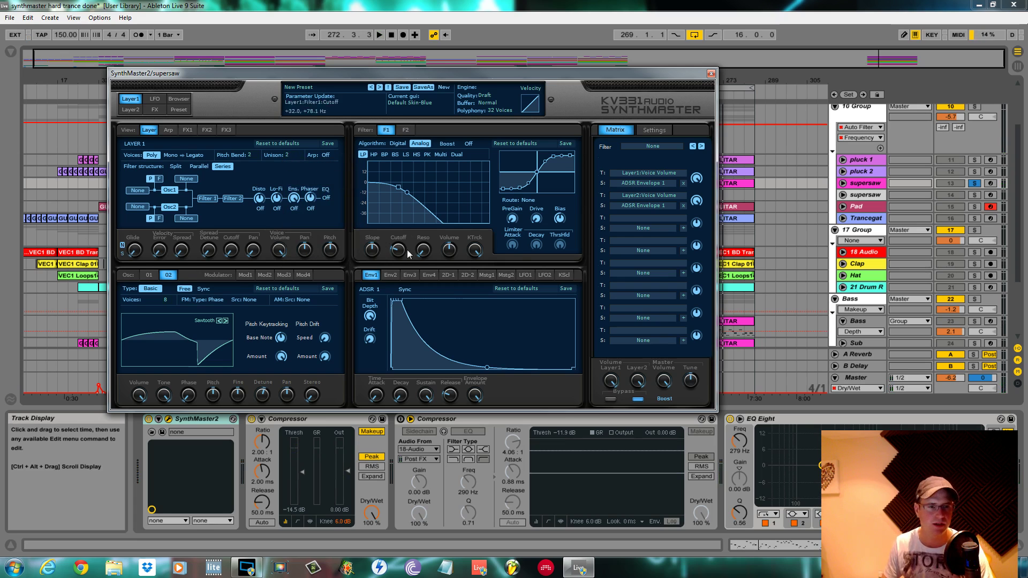
{"action": "key", "text": "space"}
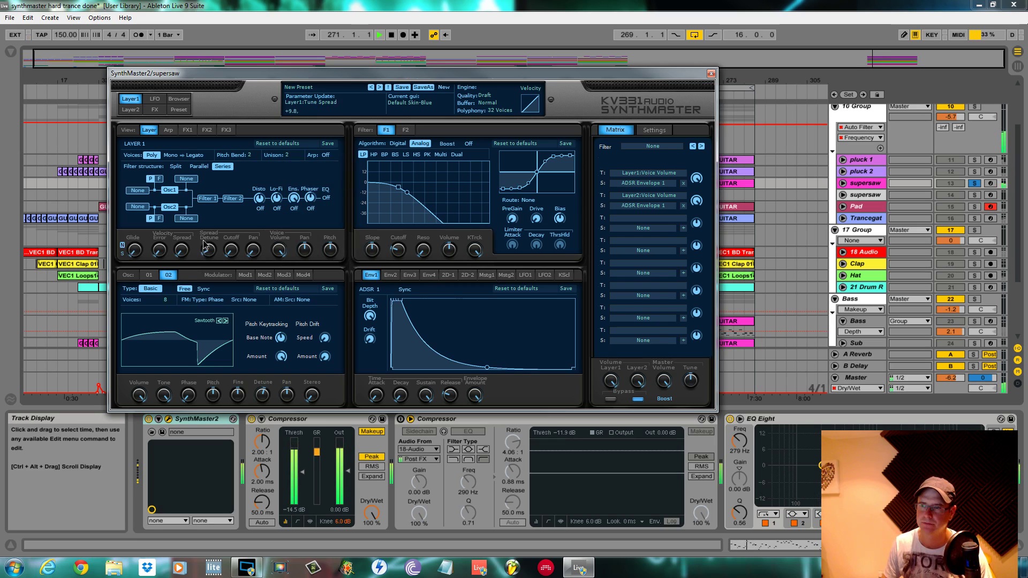
{"action": "left_click_drag", "start_coordinate": [204, 245], "coordinate": [258, 206]}
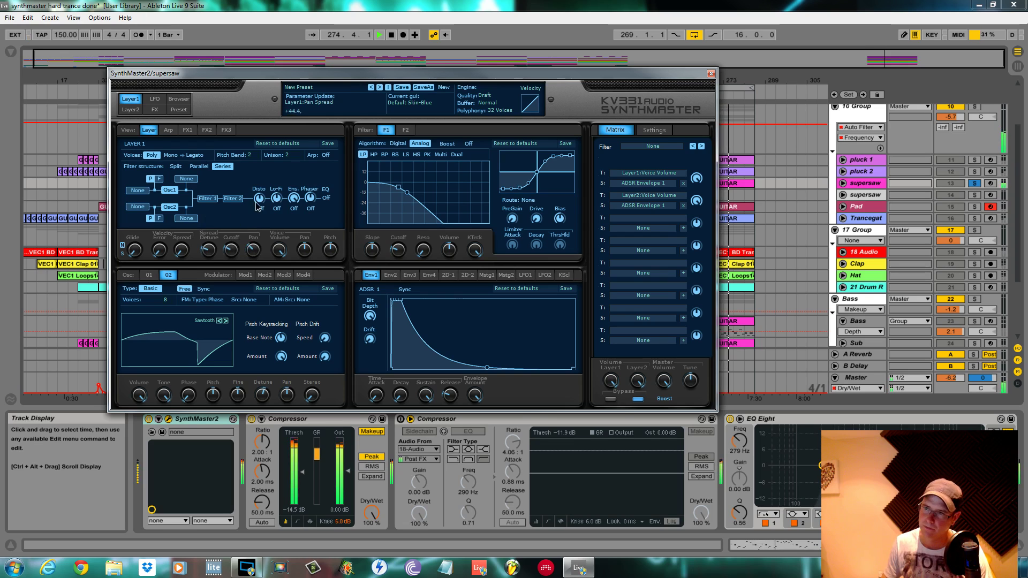
{"action": "left_click", "coordinate": [213, 254]}
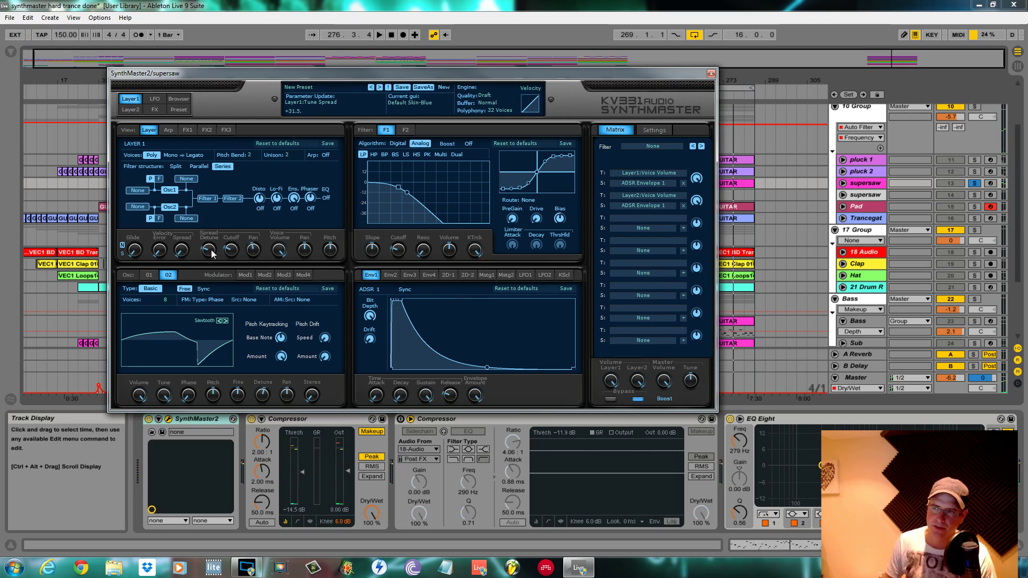
{"action": "left_click", "coordinate": [229, 252]}
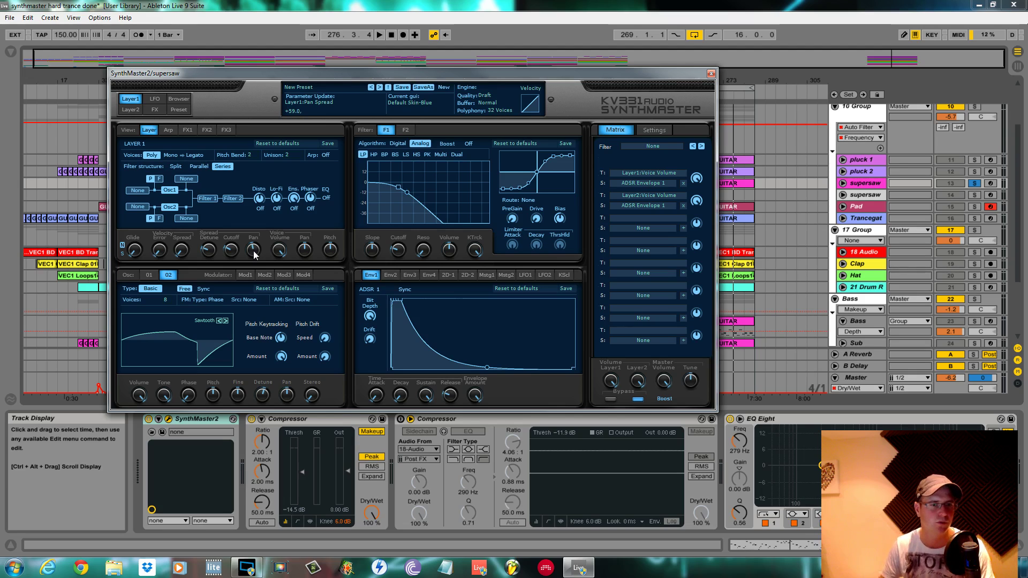
Widen the voices' stereo pan spread to +39.0 while playing.
{"action": "key", "text": "space"}
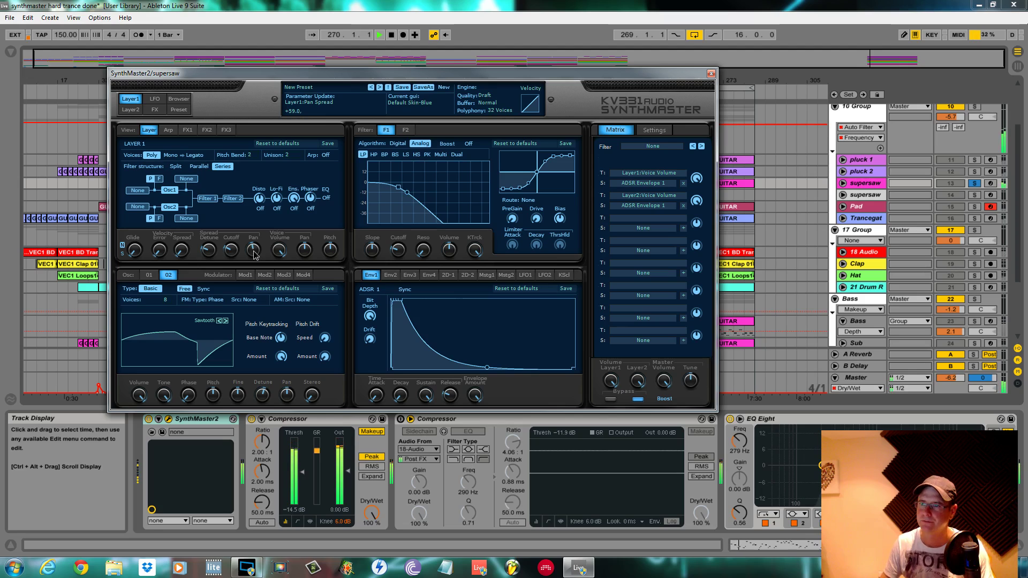
{"action": "mouse_move", "coordinate": [255, 255]}
{"action": "left_mouse_down"}
{"action": "mouse_move", "coordinate": [293, 5]}
{"action": "mouse_move", "coordinate": [262, 255]}
{"action": "left_mouse_up"}
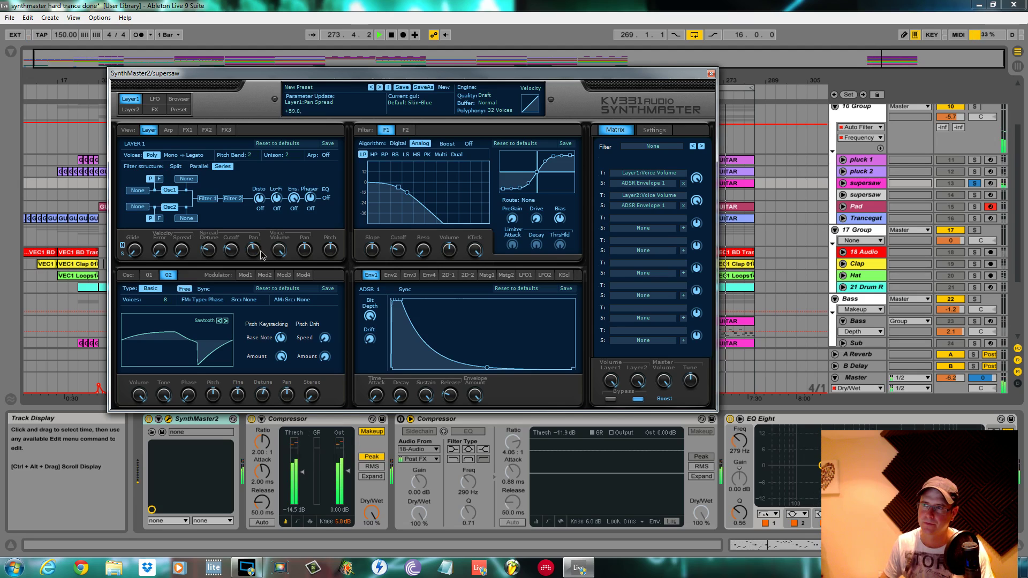
{"action": "left_click", "coordinate": [311, 251]}
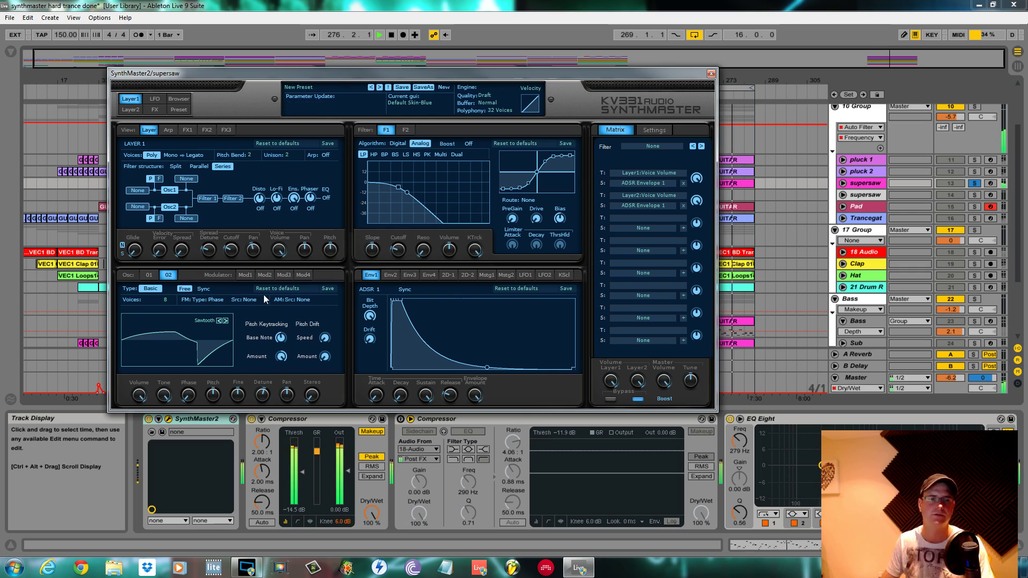
Set ADSR 1 attack to about 12 ms and sustain to full 1.000, then audition.
{"action": "key", "text": "space"}
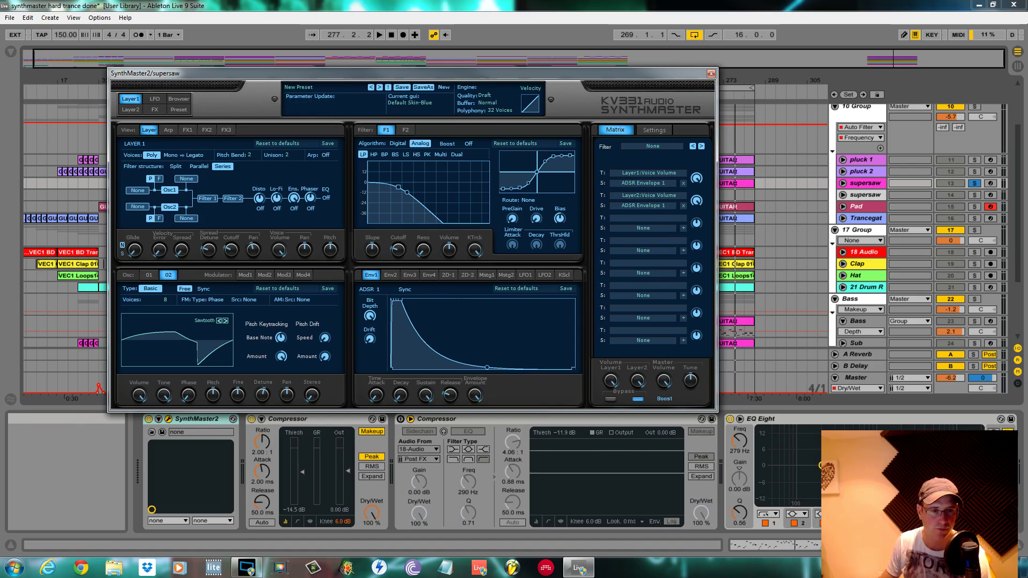
{"action": "left_click_drag", "start_coordinate": [376, 395], "coordinate": [409, 326]}
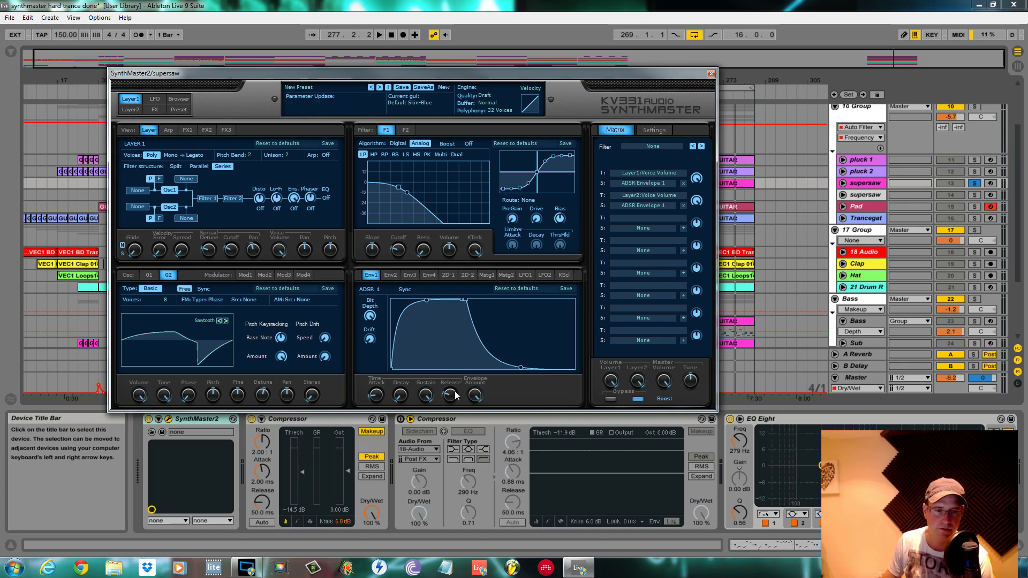
{"action": "mouse_move", "coordinate": [434, 389]}
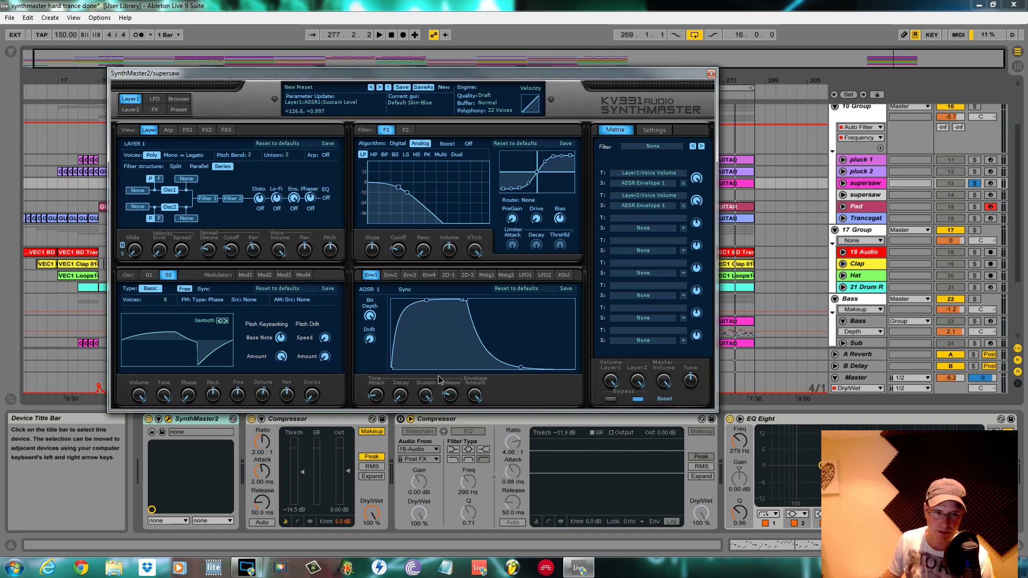
{"action": "left_click_drag", "start_coordinate": [438, 379], "coordinate": [564, 358]}
{"action": "key", "text": "space"}
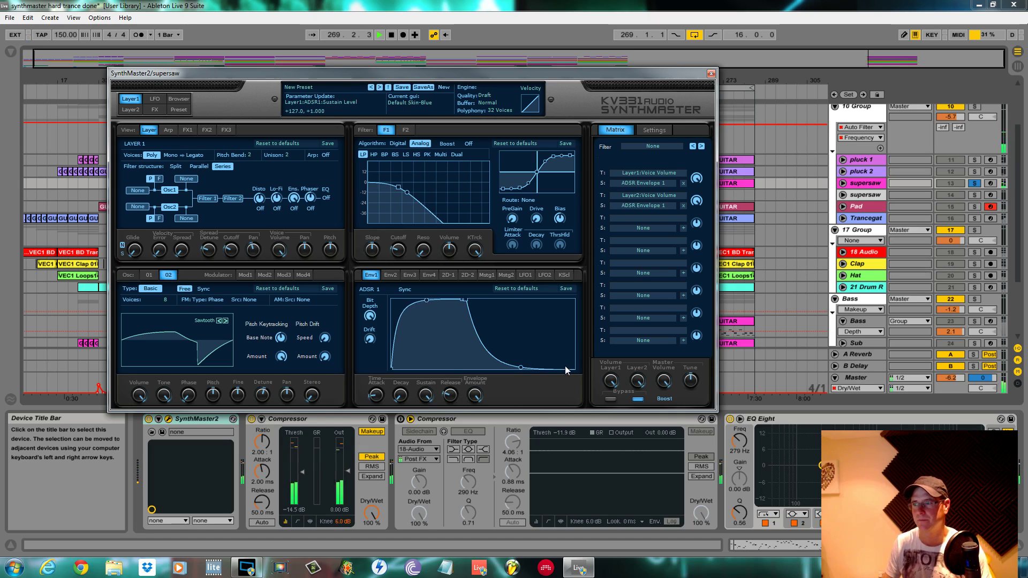
{"action": "key", "text": "space"}
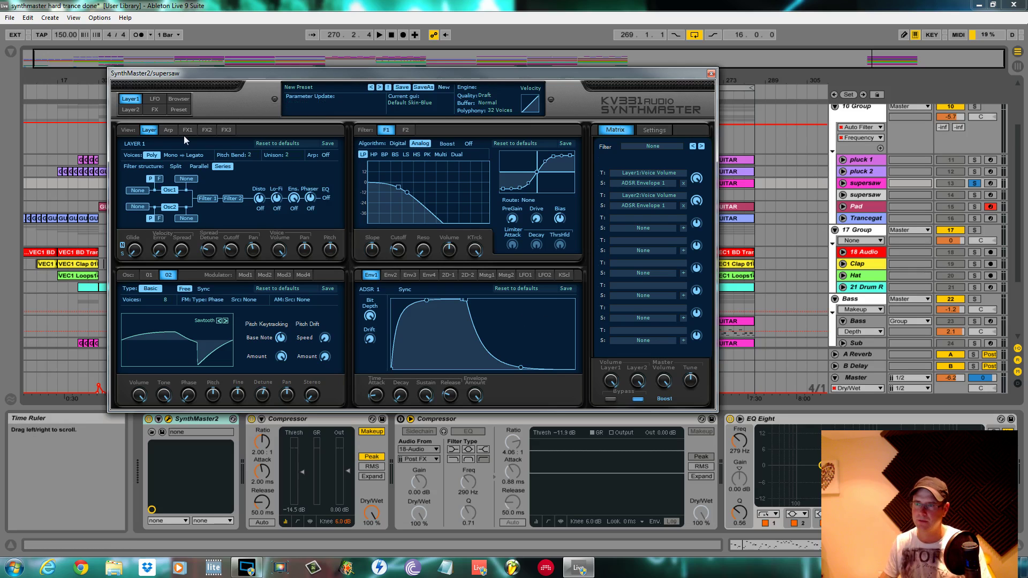
Make Filter 1 a boosted Digital high-pass with cutoff lowered to about 43.8 Hz.
{"action": "left_click", "coordinate": [210, 199]}
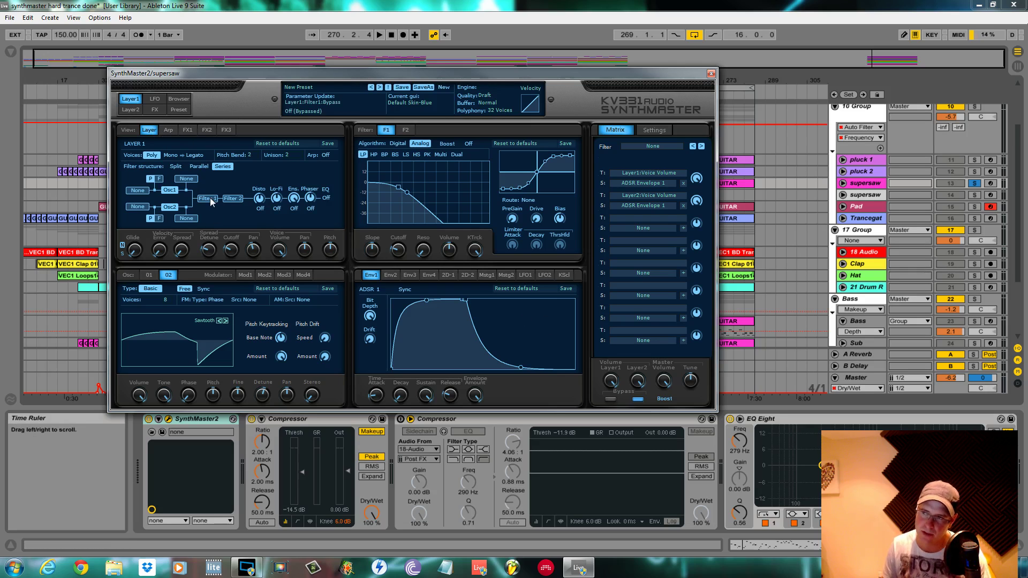
{"action": "left_click", "coordinate": [468, 144]}
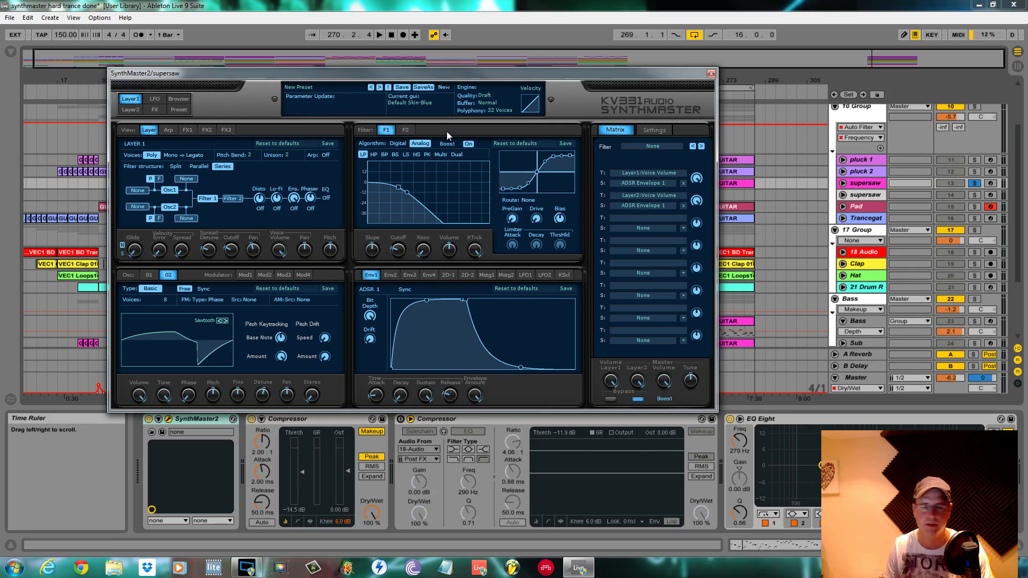
{"action": "left_click", "coordinate": [399, 144]}
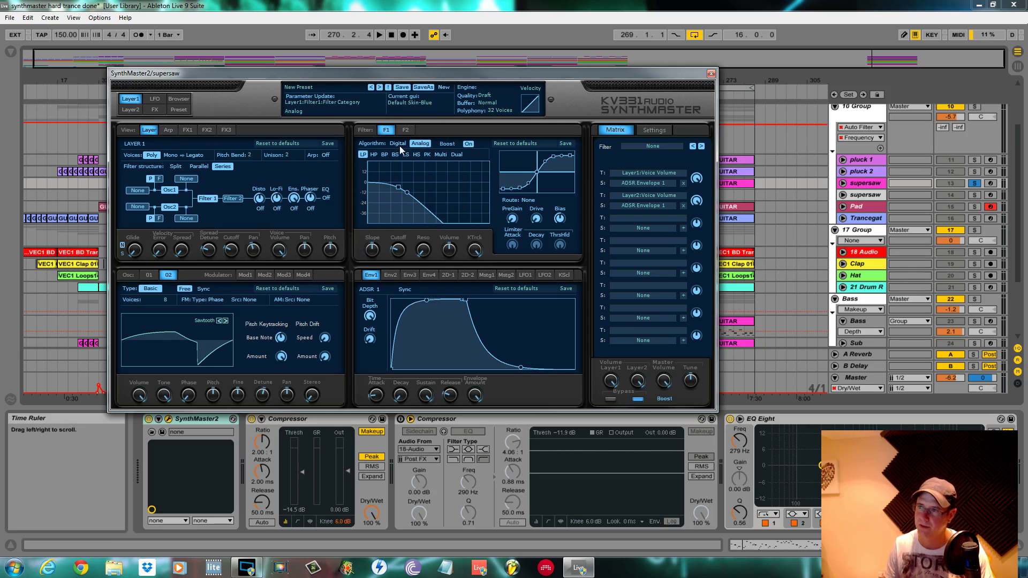
{"action": "left_click", "coordinate": [374, 155]}
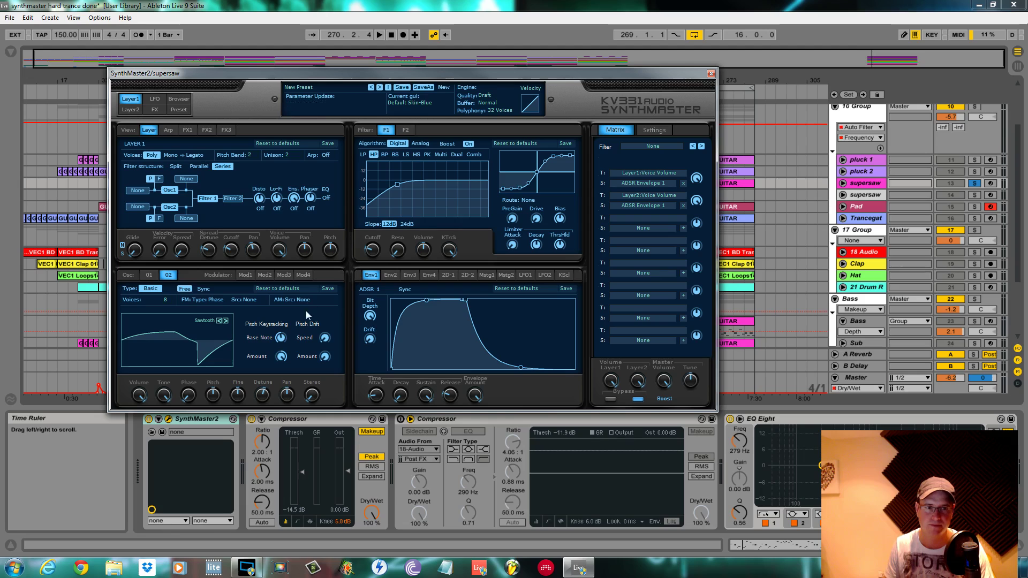
{"action": "mouse_move", "coordinate": [377, 252]}
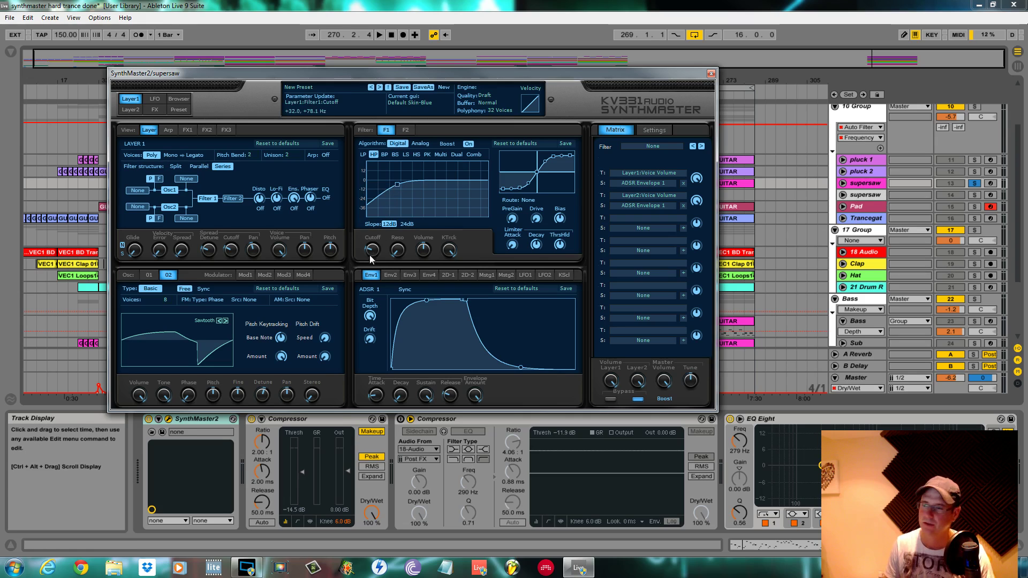
{"action": "left_click_drag", "start_coordinate": [373, 256], "coordinate": [373, 263]}
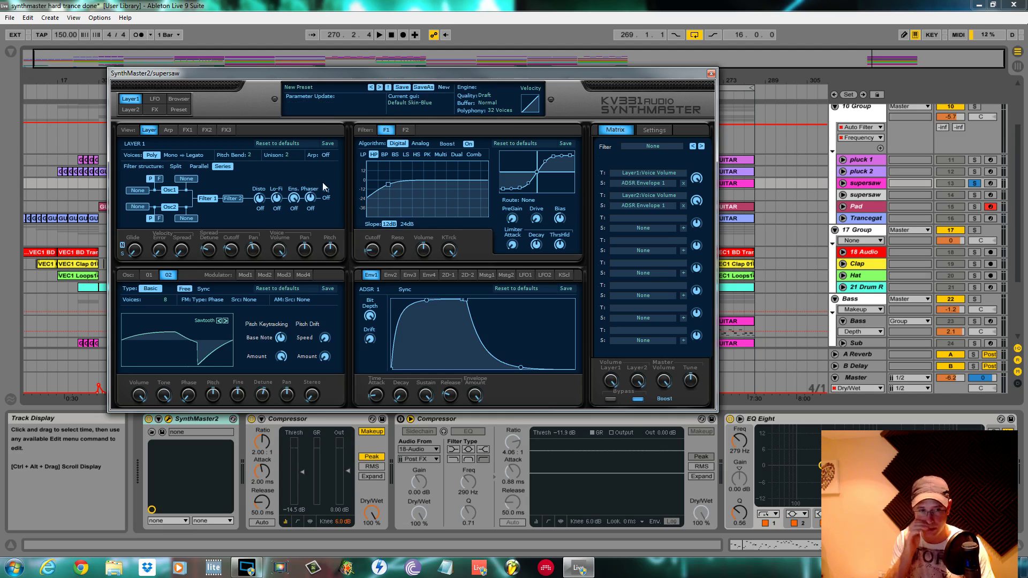
{"action": "key", "text": "space"}
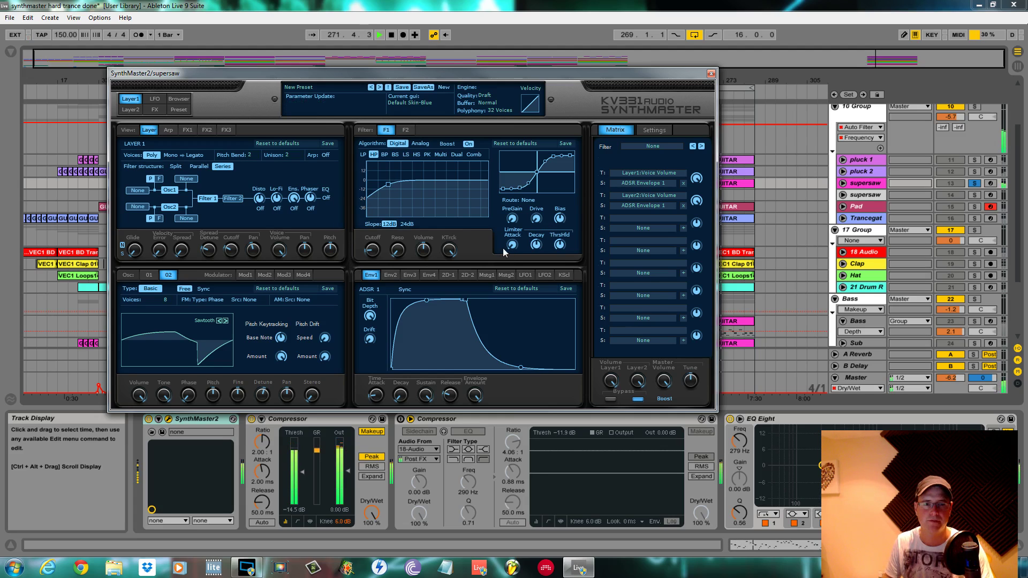
Raise Filter 1's Drive to about +14.5.
{"action": "mouse_move", "coordinate": [537, 220]}
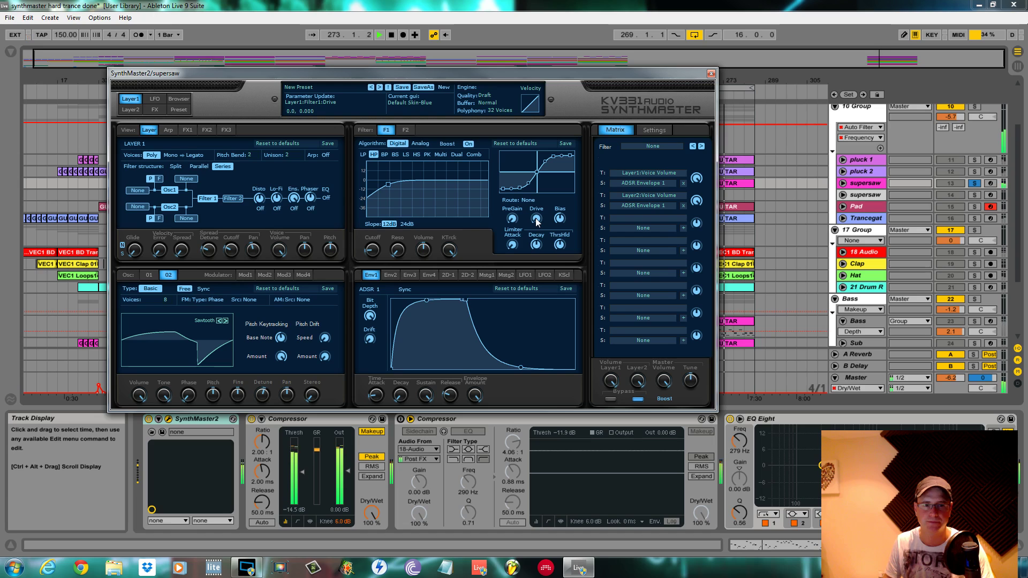
{"action": "left_click_drag", "start_coordinate": [537, 221], "coordinate": [541, 206]}
{"action": "key", "text": "space"}
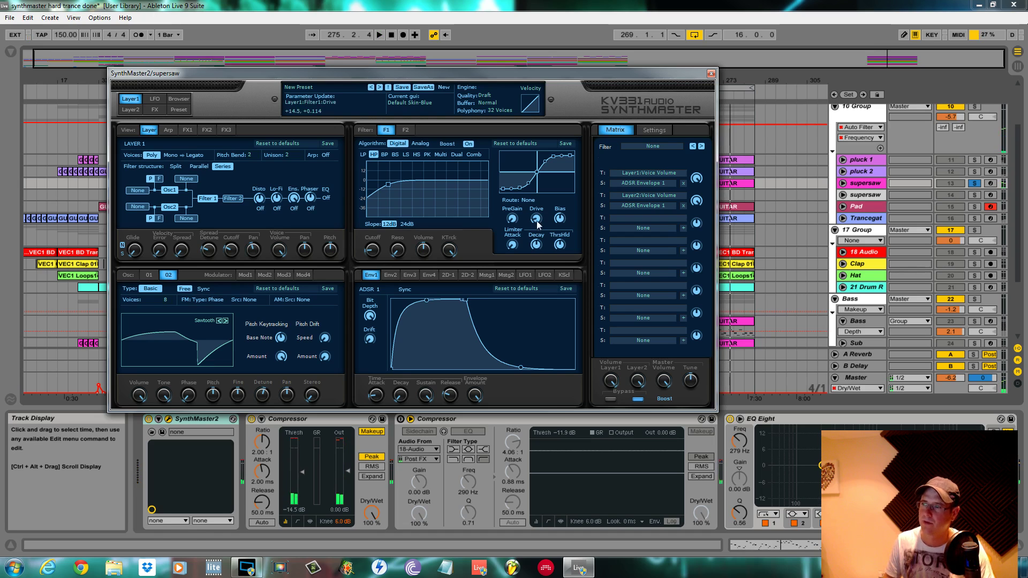
Reshape Filter 1's drive curve, flattening its lower-left segment, and audition the loop.
{"action": "left_click", "coordinate": [525, 191]}
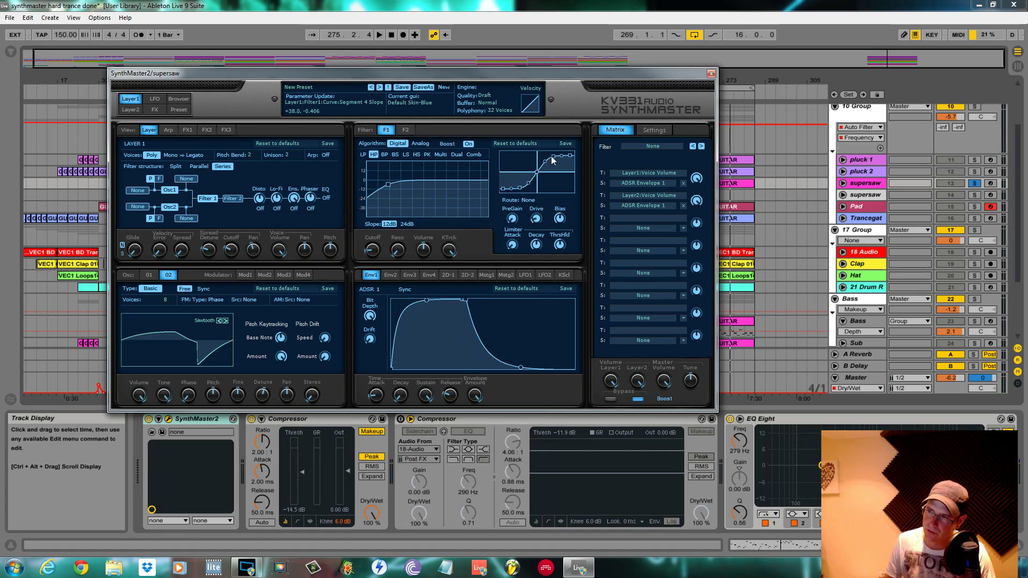
{"action": "left_click_drag", "start_coordinate": [553, 160], "coordinate": [521, 178]}
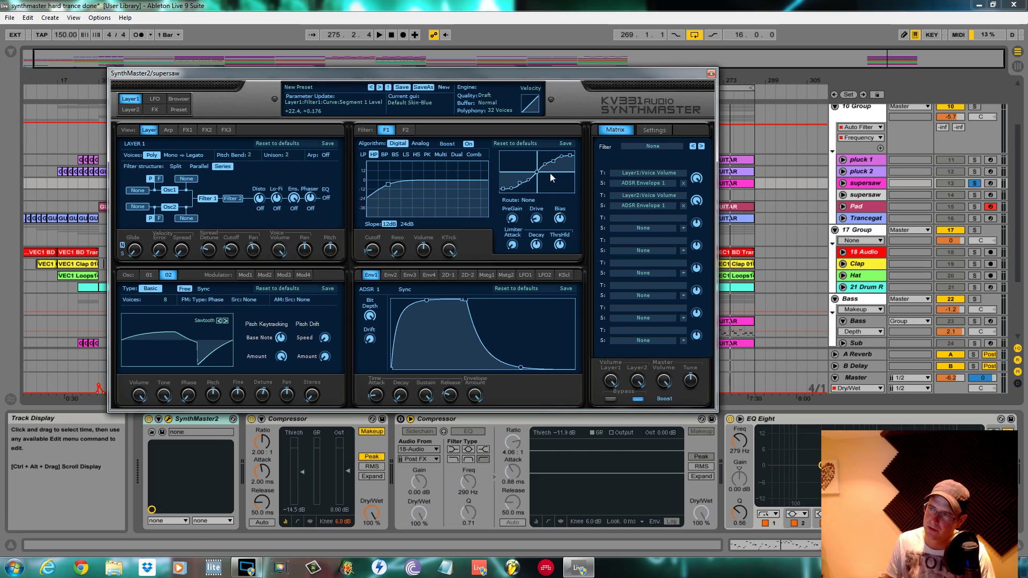
{"action": "key", "text": "space"}
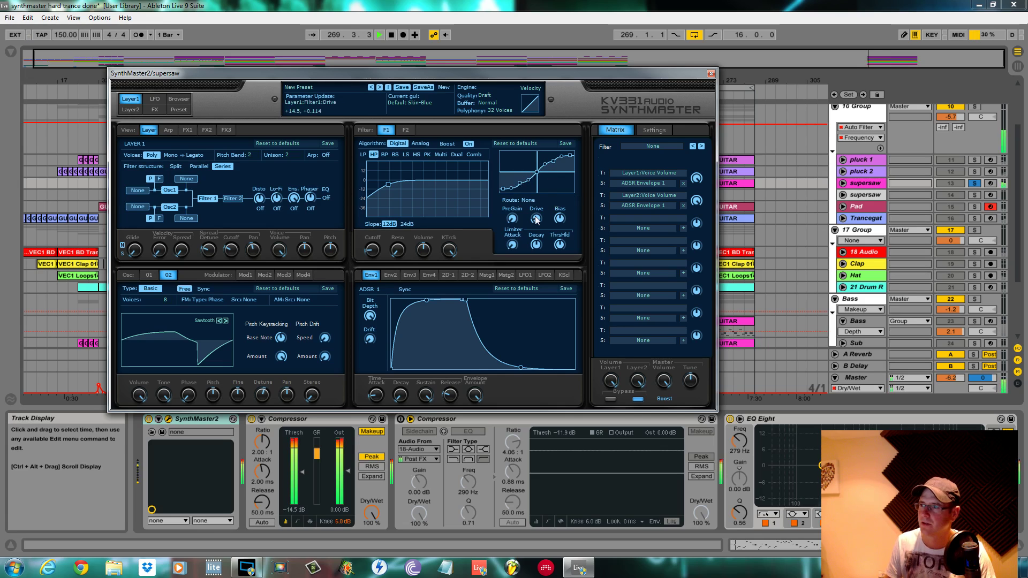
{"action": "left_click_drag", "start_coordinate": [520, 184], "coordinate": [547, 170]}
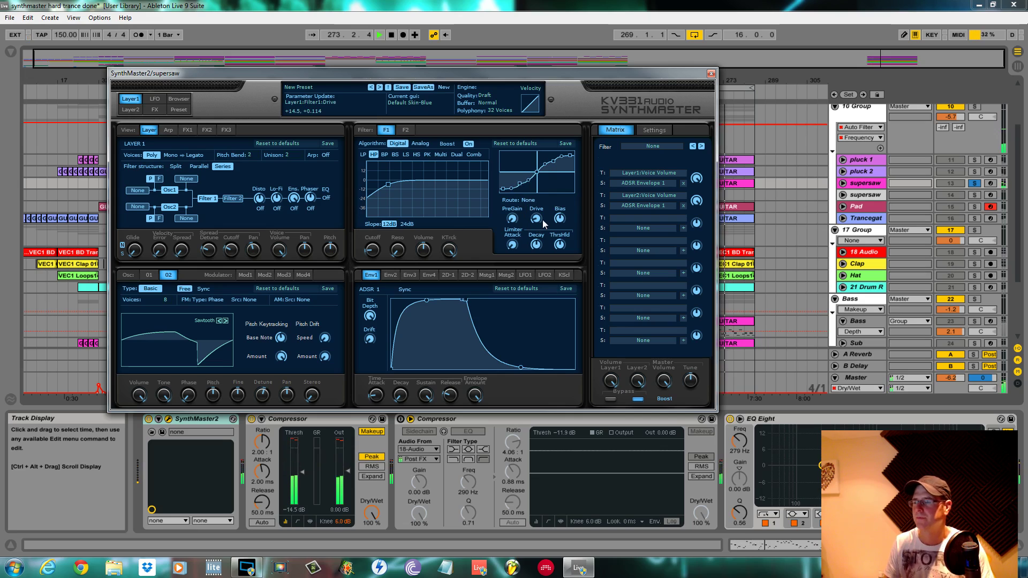
{"action": "key", "text": "space"}
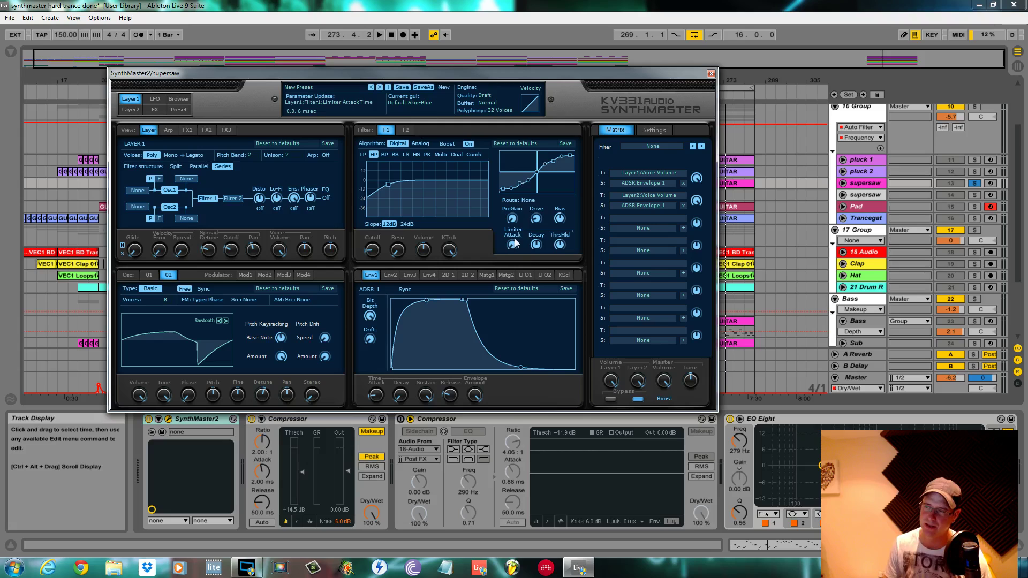
{"action": "key", "text": "space"}
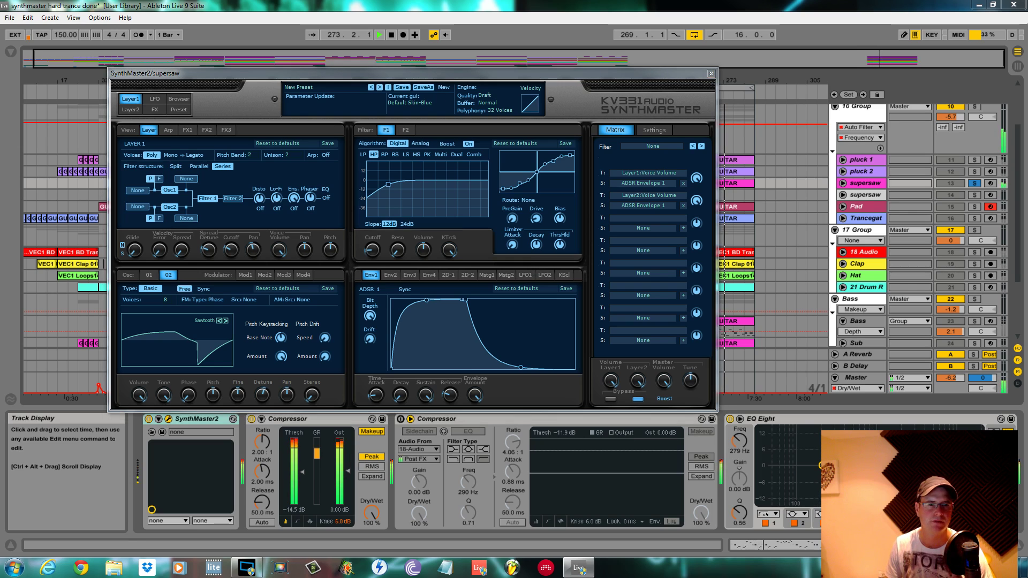
{"action": "key", "text": "space"}
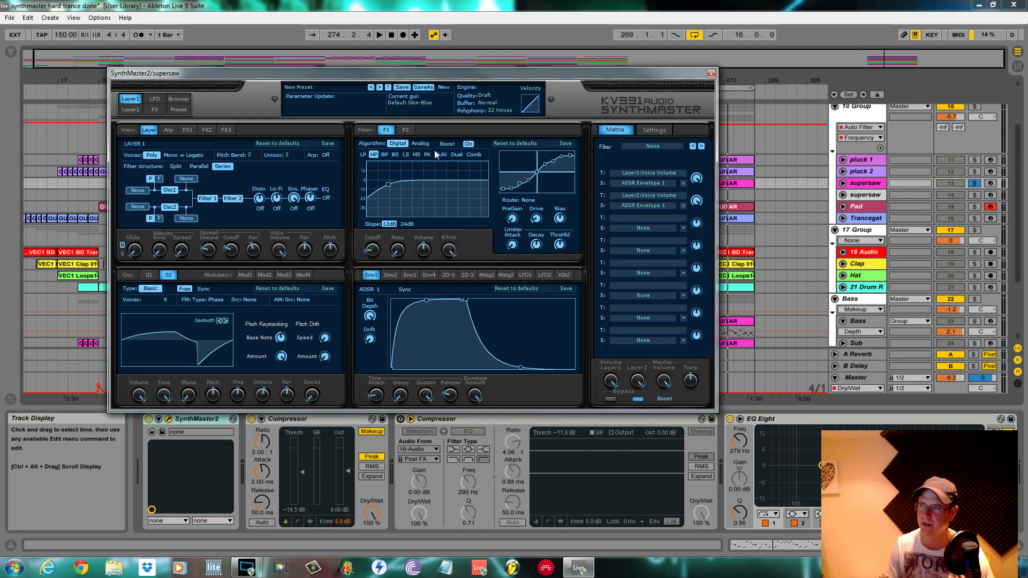
Steepen Filter 2's analog low-pass slope and raise its cutoff toward 15 kHz.
{"action": "left_click", "coordinate": [408, 131]}
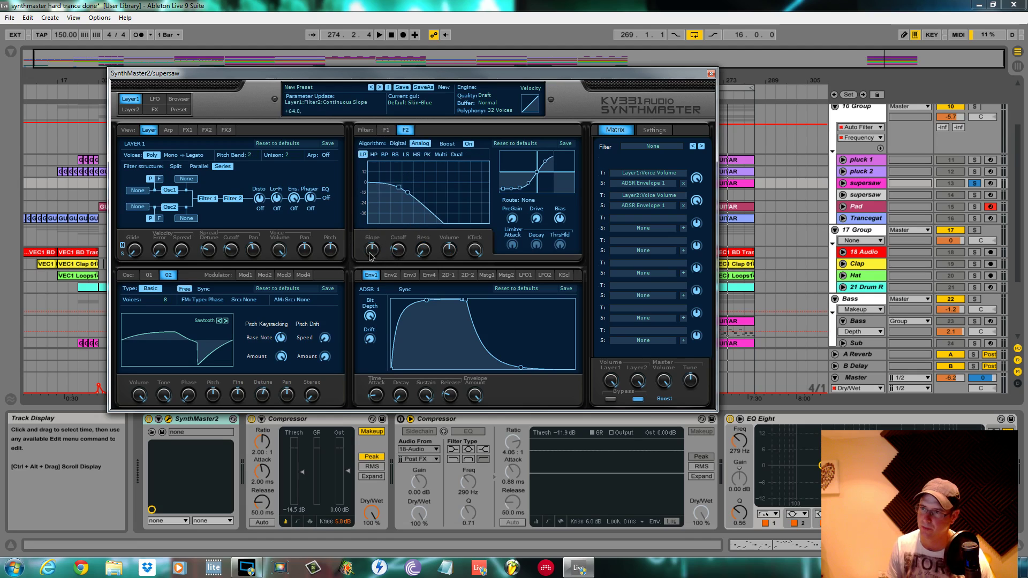
{"action": "left_click_drag", "start_coordinate": [372, 250], "coordinate": [372, 175]}
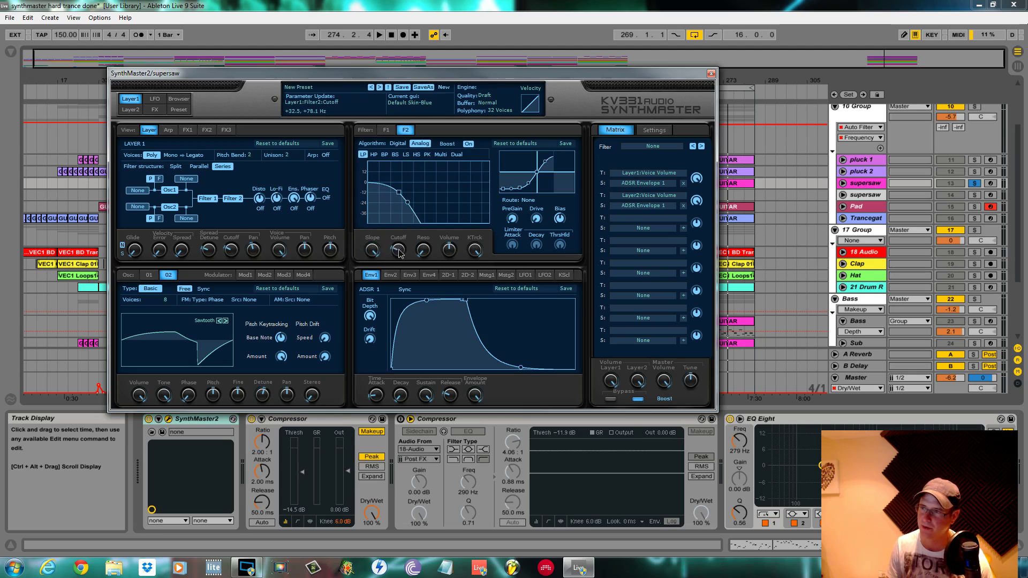
{"action": "left_click_drag", "start_coordinate": [398, 250], "coordinate": [396, 178]}
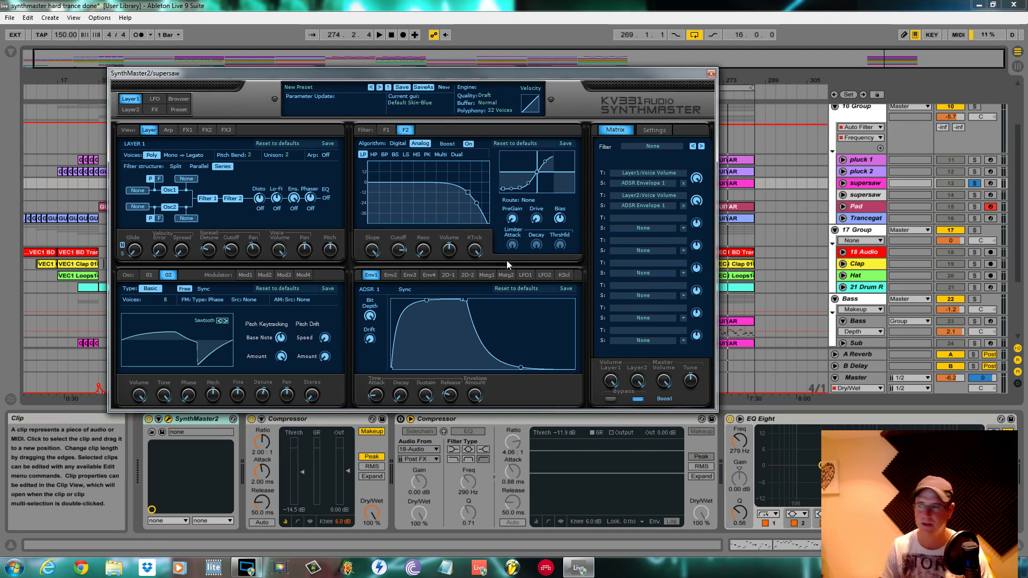
{"action": "key", "text": "space"}
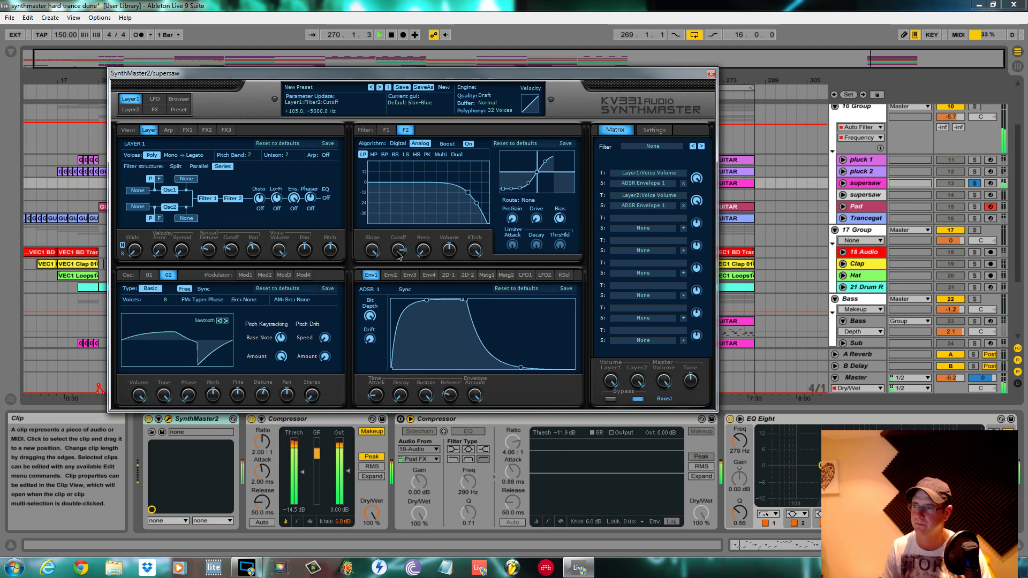
{"action": "mouse_move", "coordinate": [399, 249]}
{"action": "left_mouse_down"}
{"action": "mouse_move", "coordinate": [399, 261]}
{"action": "mouse_move", "coordinate": [409, 175]}
{"action": "mouse_move", "coordinate": [405, 257]}
{"action": "left_mouse_up"}
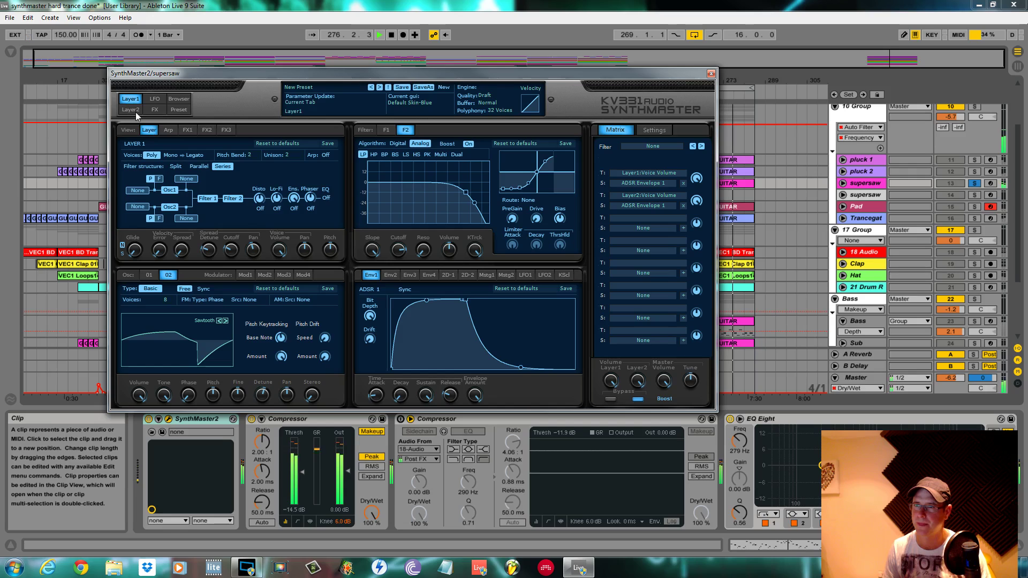
Enable the Layer 1 FX2 Ensemble effect with 6 voices.
{"action": "key", "text": "space"}
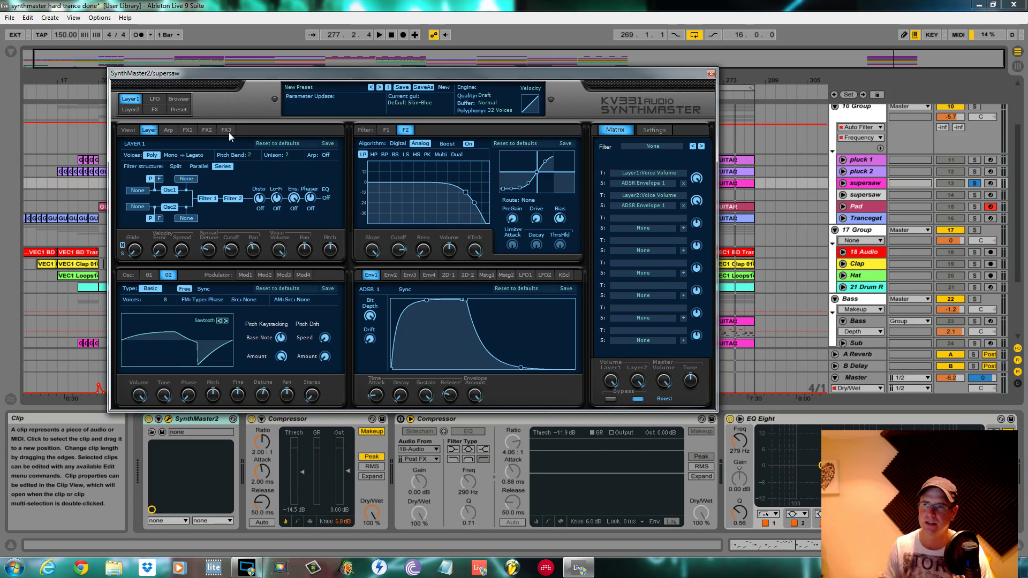
{"action": "left_click", "coordinate": [206, 130]}
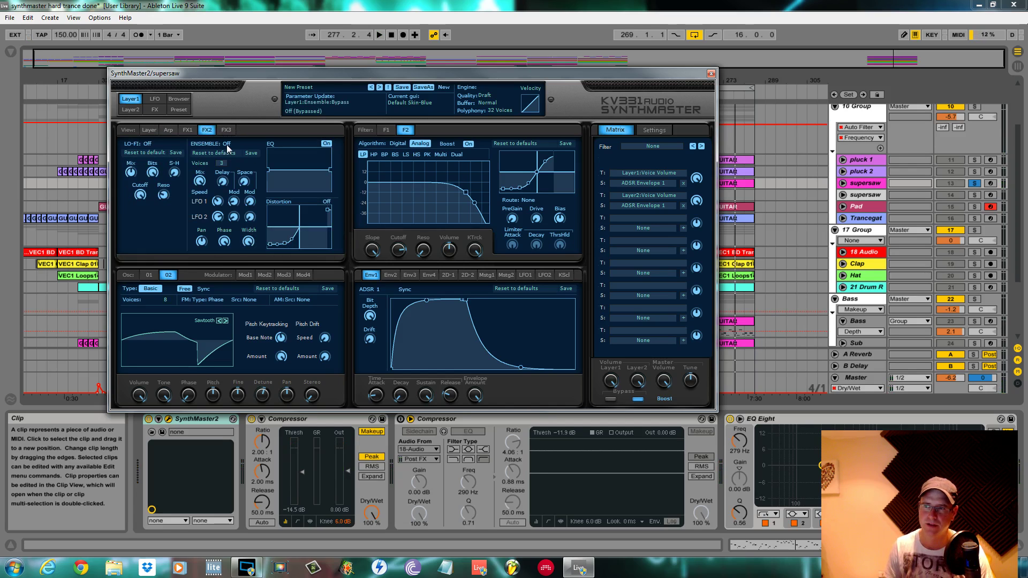
{"action": "left_click", "coordinate": [226, 144]}
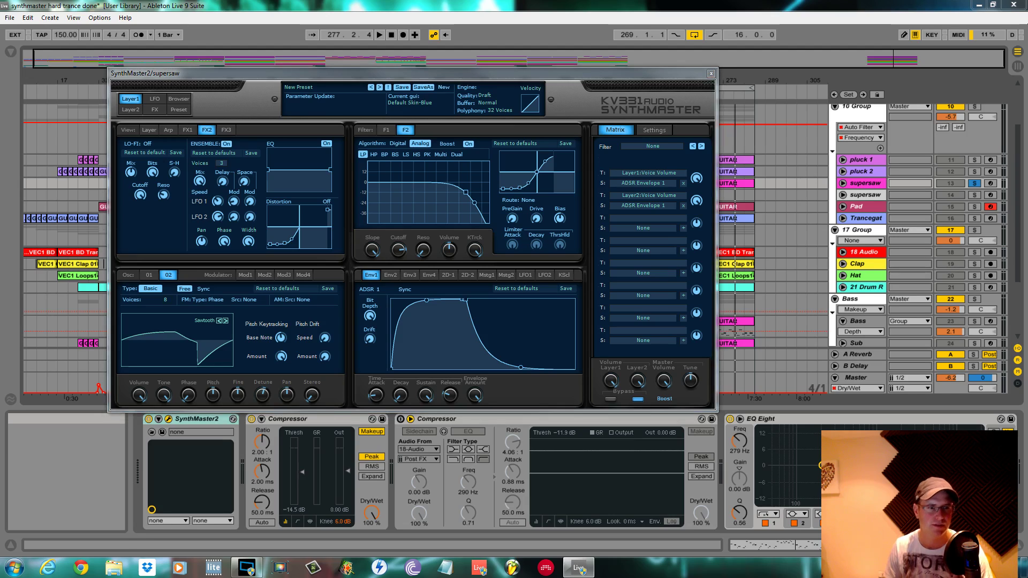
{"action": "left_click", "coordinate": [221, 162]}
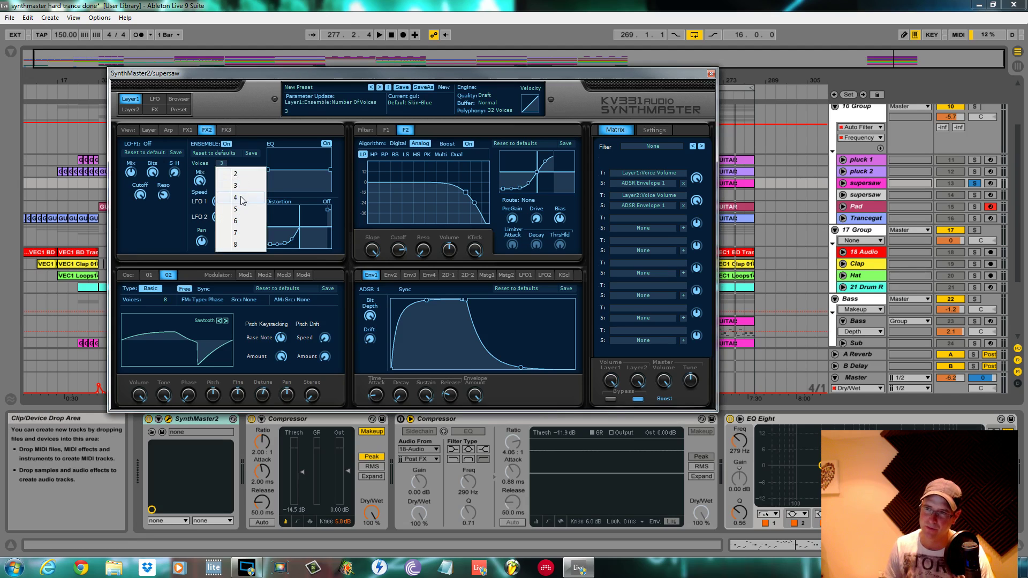
{"action": "left_click", "coordinate": [239, 221]}
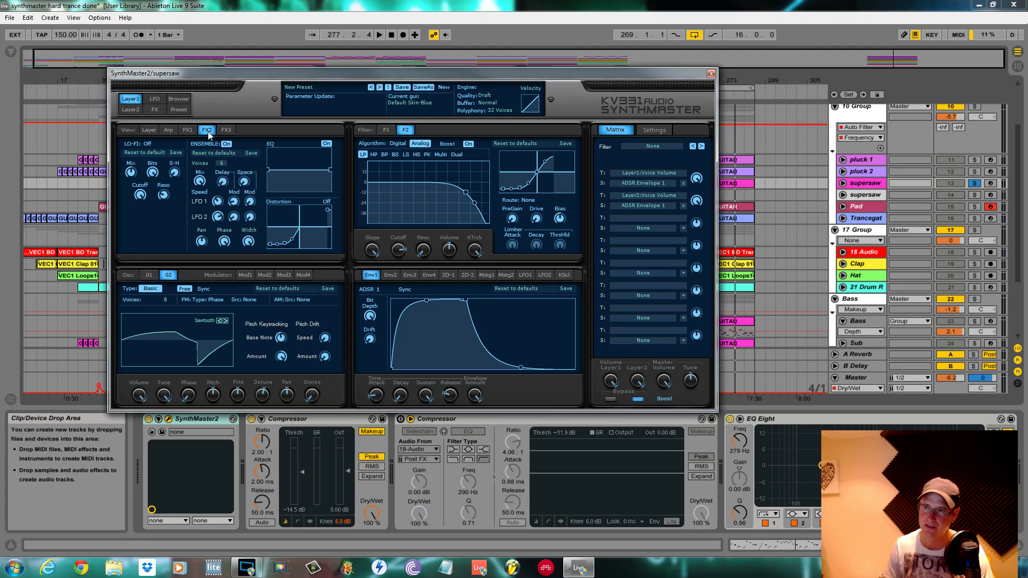
Compare the Ensemble bypassed and active during playback, and adjust its LFO 1 speed.
{"action": "left_click", "coordinate": [227, 145]}
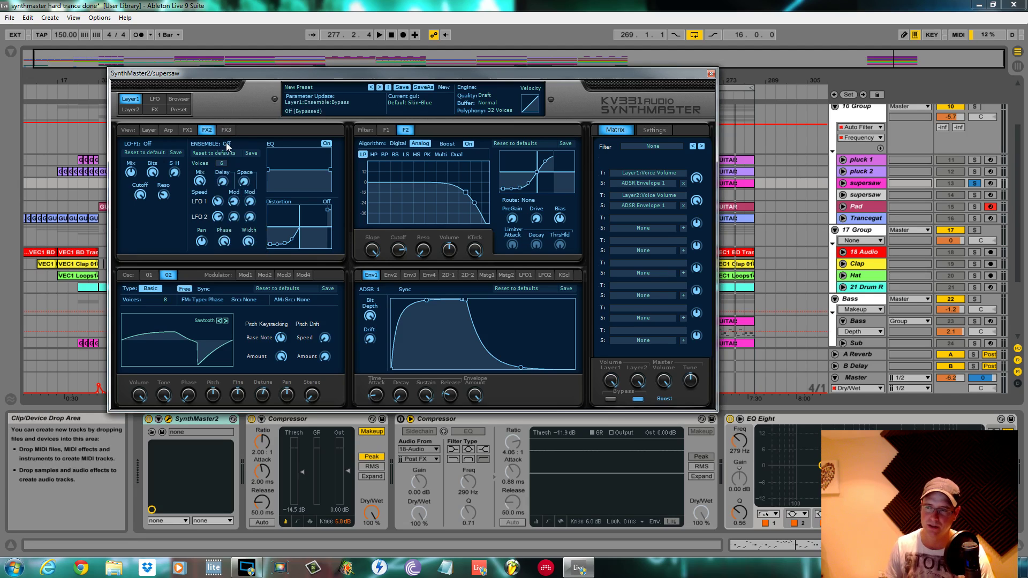
{"action": "key", "text": "space"}
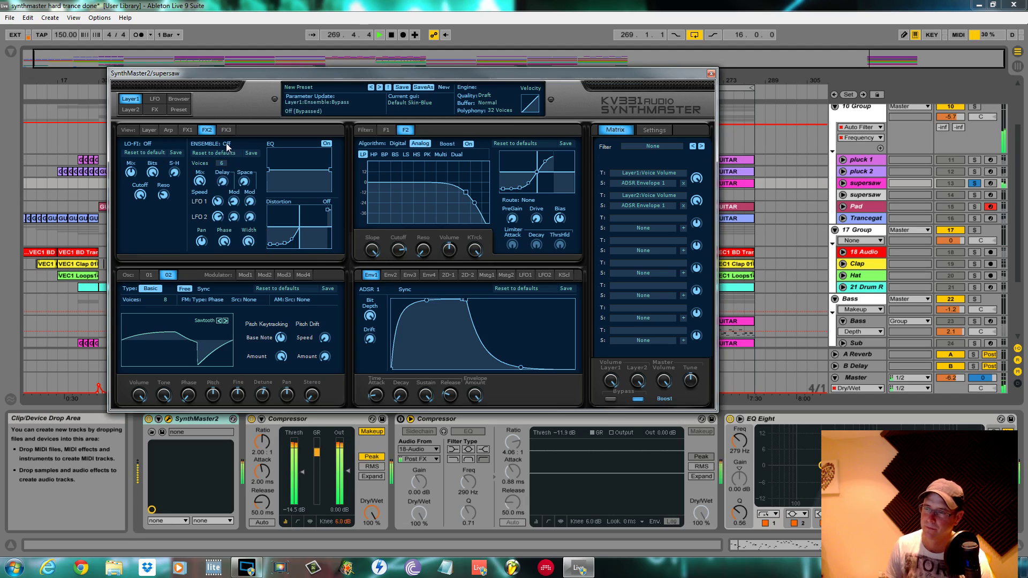
{"action": "left_click", "coordinate": [226, 145]}
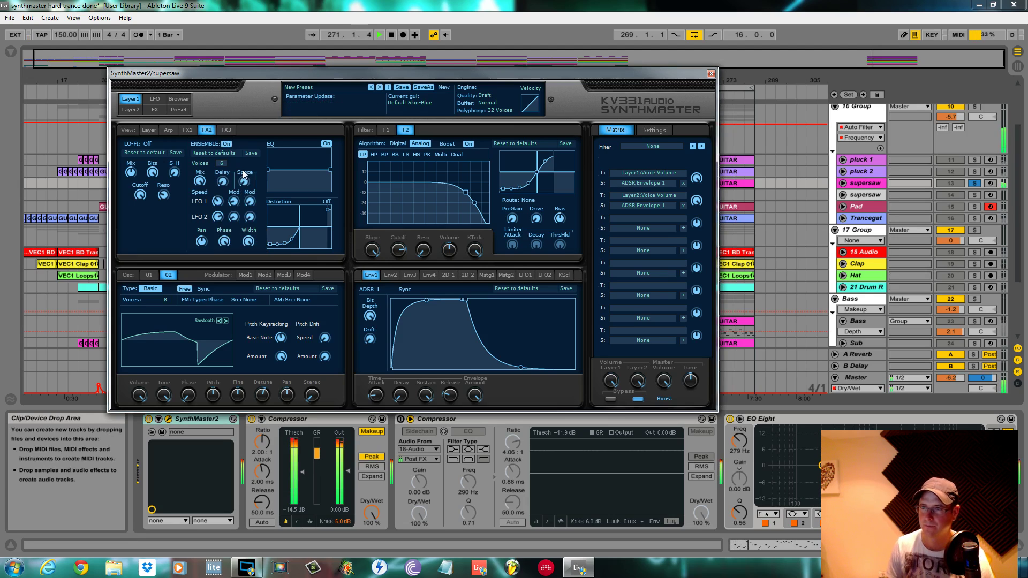
{"action": "mouse_move", "coordinate": [217, 202]}
{"action": "left_mouse_down"}
{"action": "mouse_move", "coordinate": [226, 206]}
{"action": "mouse_move", "coordinate": [203, 208]}
{"action": "left_mouse_up"}
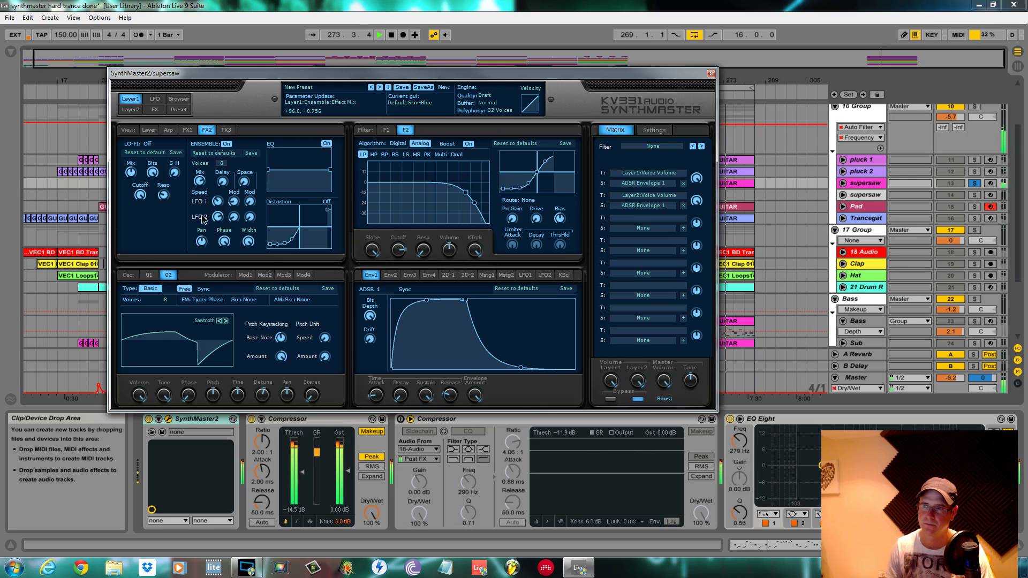
{"action": "key", "text": "space"}
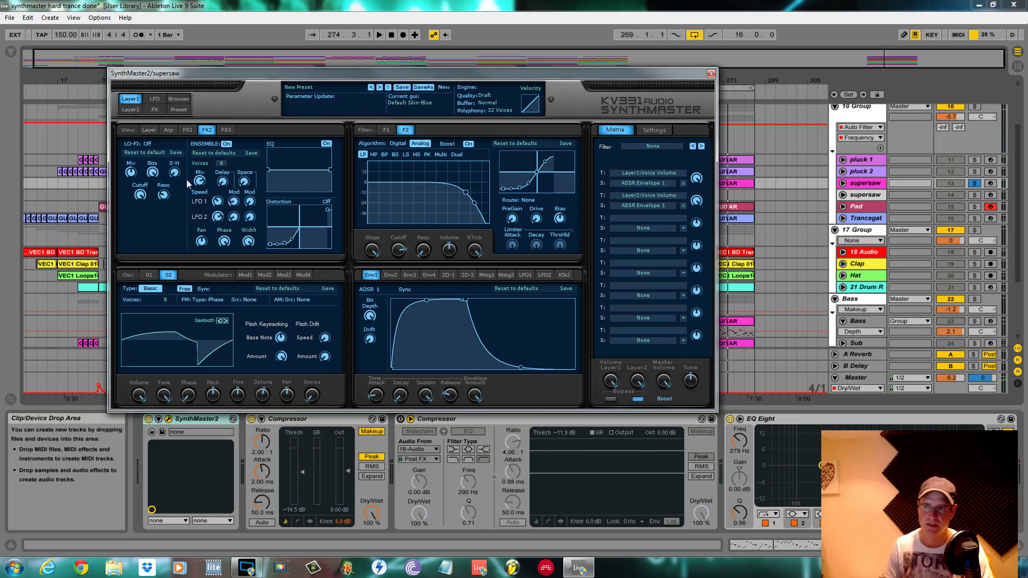
Set the Ensemble effect mix to about 99.
{"action": "left_click_drag", "start_coordinate": [195, 180], "coordinate": [199, 181]}
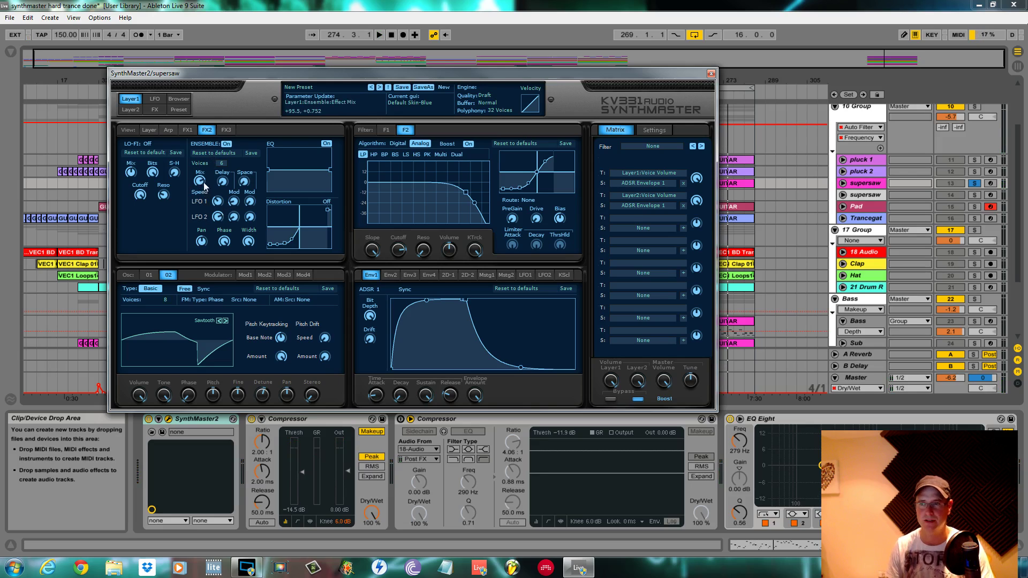
{"action": "left_click", "coordinate": [138, 170]}
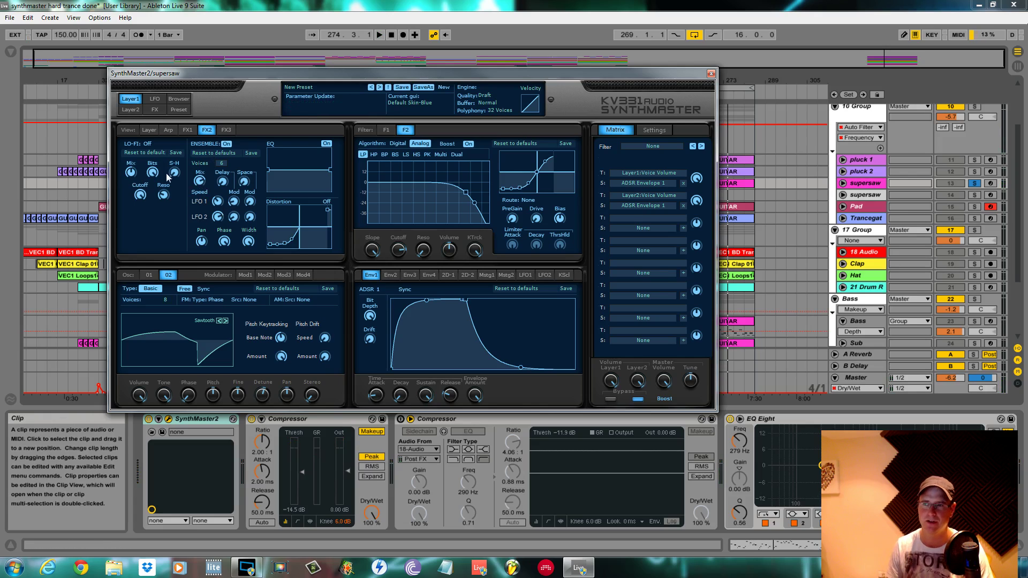
{"action": "left_click", "coordinate": [198, 183]}
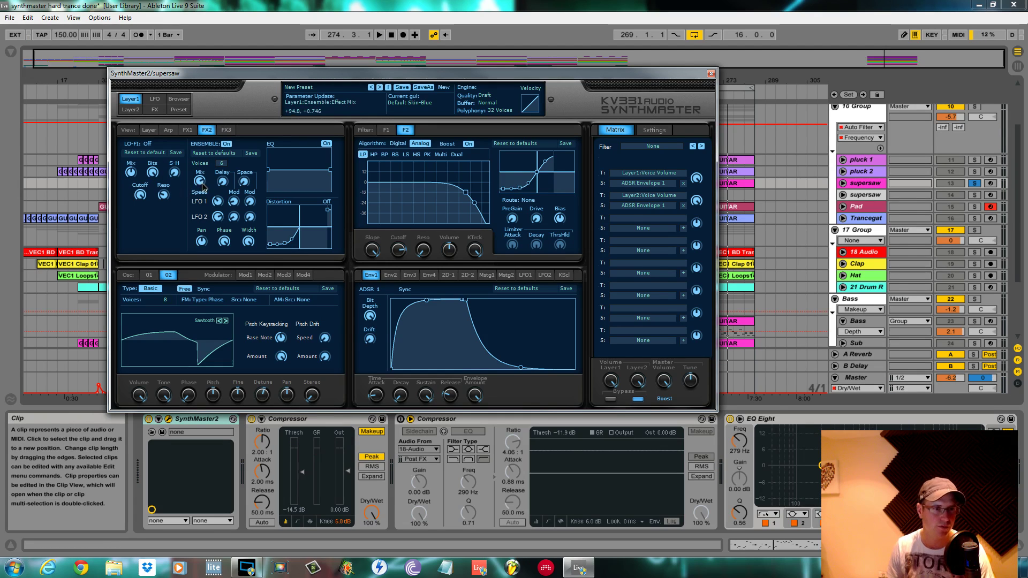
{"action": "right_click", "coordinate": [202, 183]}
{"action": "left_click", "coordinate": [198, 180]}
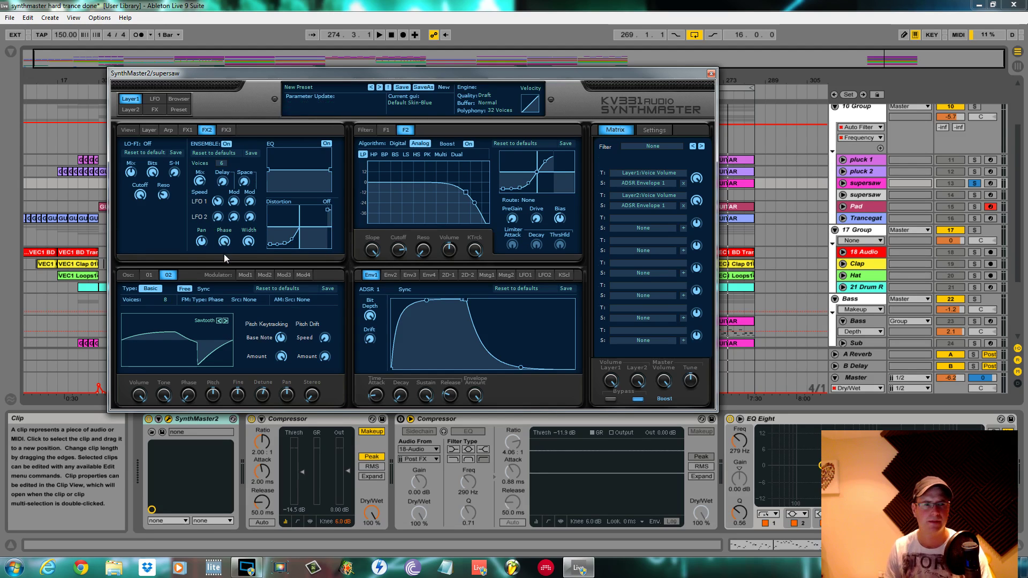
Audition the Ensemble distortion on versus off during playback, leaving it switched off.
{"action": "left_click", "coordinate": [329, 203]}
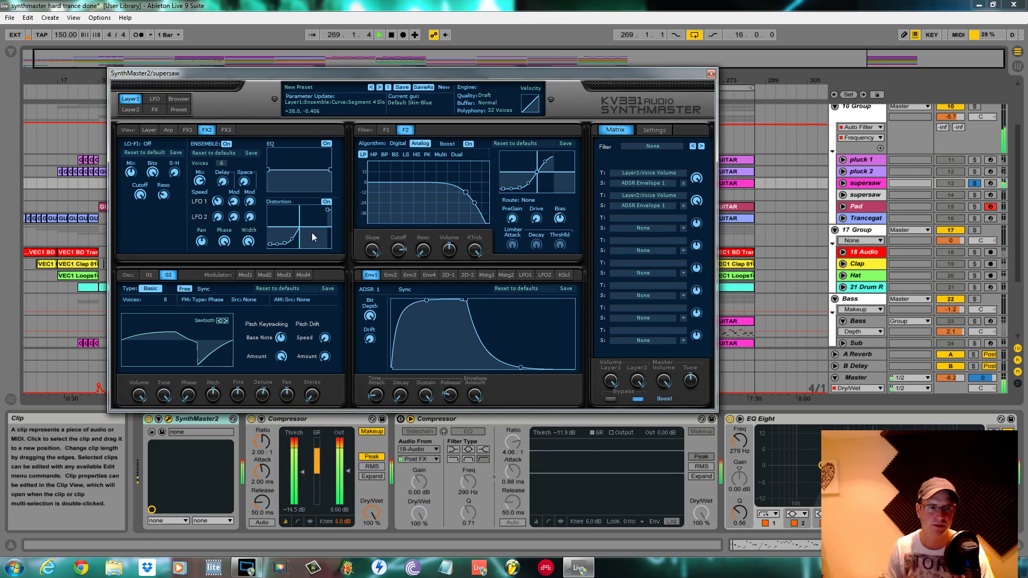
{"action": "left_click", "coordinate": [327, 203]}
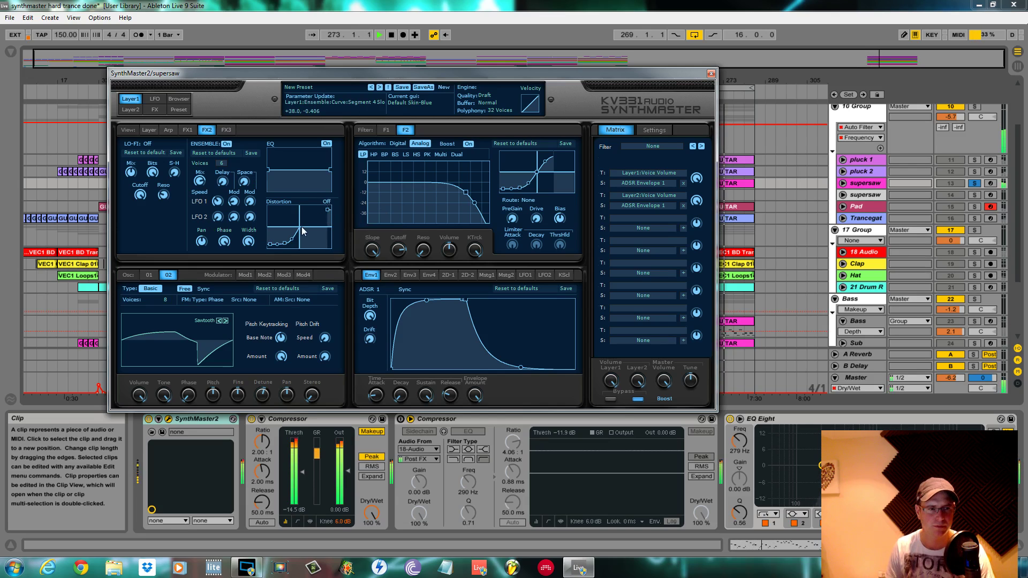
{"action": "key", "text": "space"}
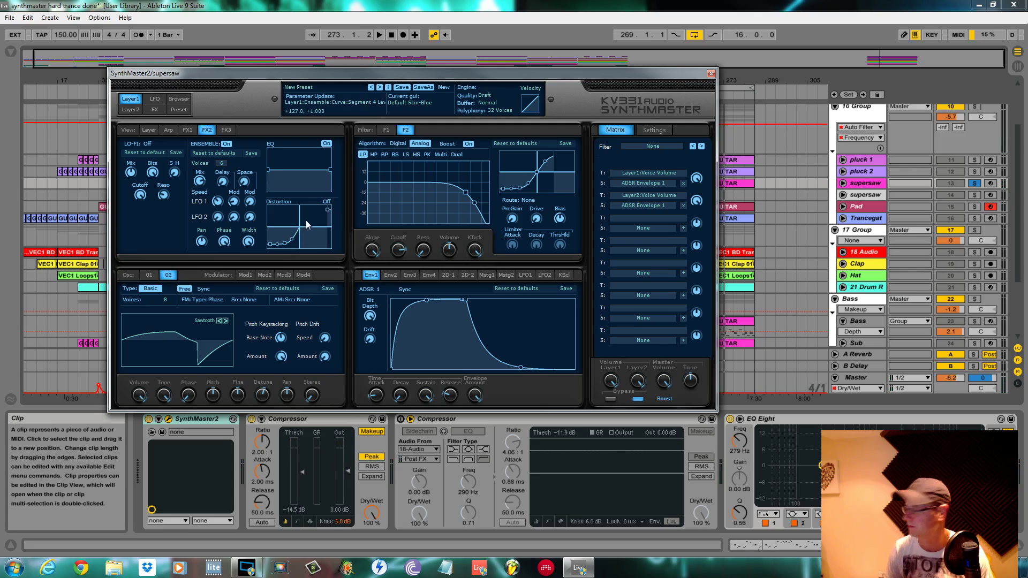
{"action": "key", "text": "space"}
{"action": "left_click", "coordinate": [325, 202]}
{"action": "left_click", "coordinate": [326, 203]}
{"action": "key", "text": "space"}
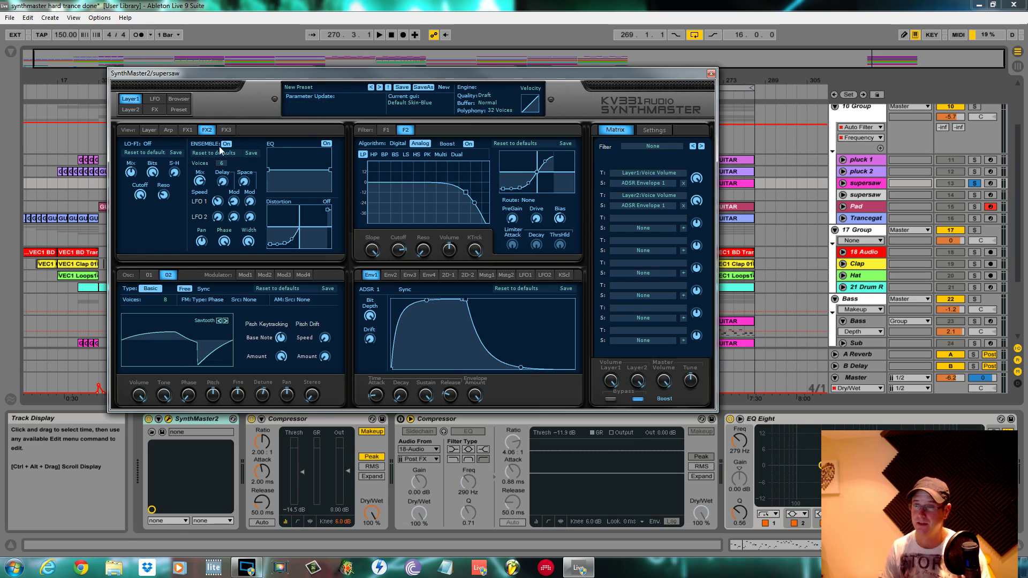
Show the Synth FX page and select the Reverb in the global FX routing.
{"action": "left_click", "coordinate": [155, 110]}
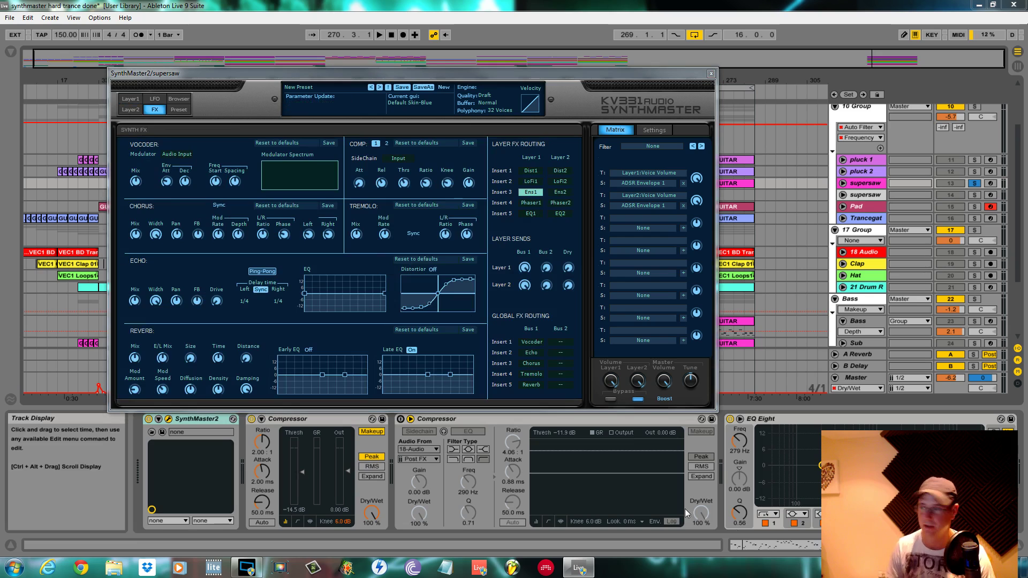
{"action": "key", "text": "space"}
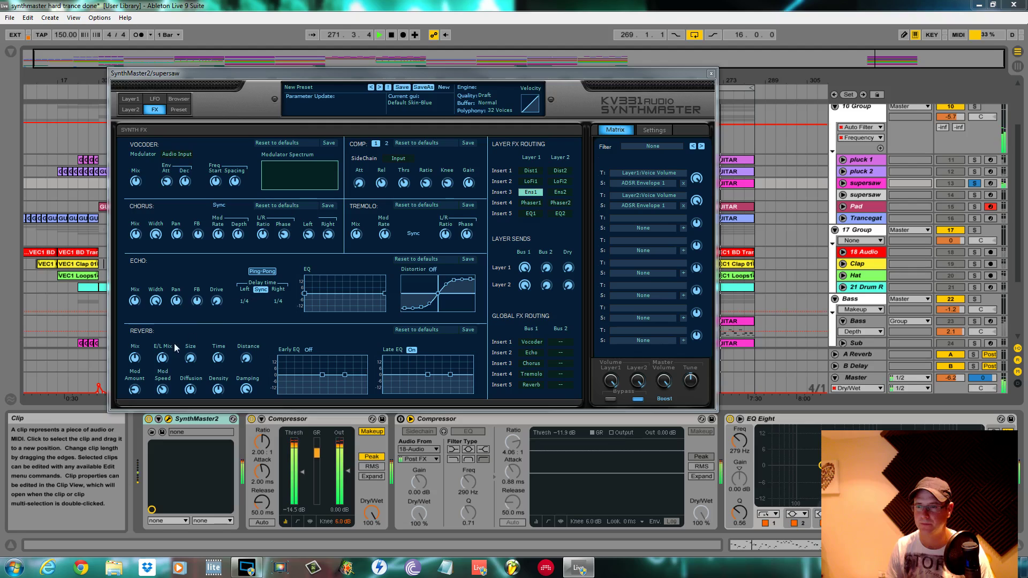
{"action": "left_click", "coordinate": [531, 385]}
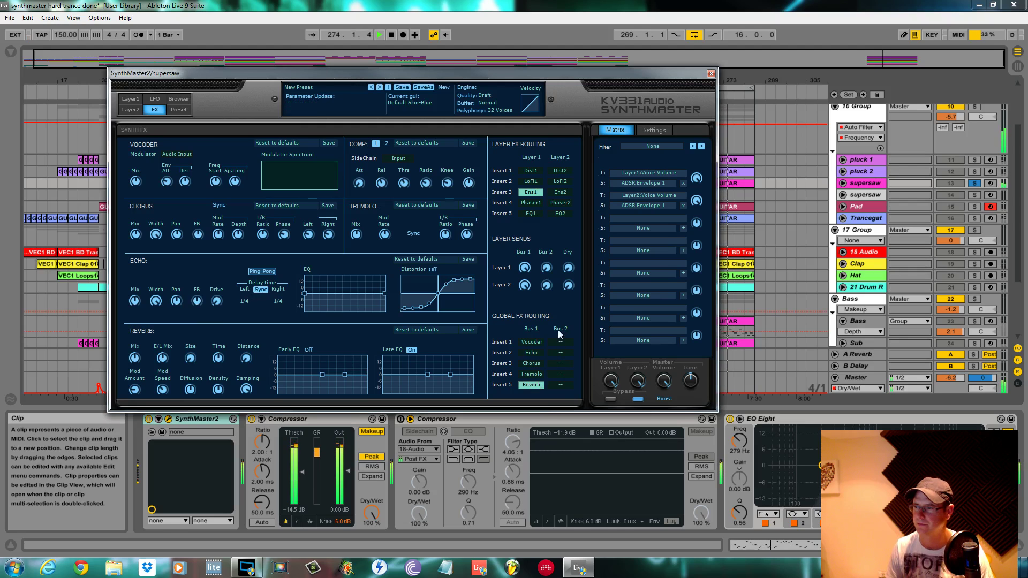
{"action": "key", "text": "space"}
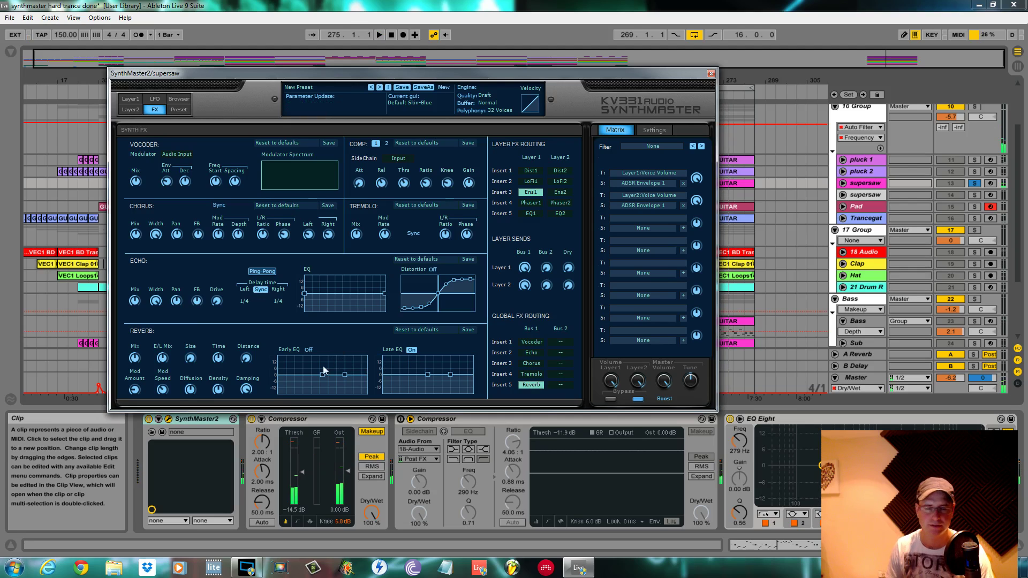
Set the reverb size to about 17.6 and distance to about 15.4.
{"action": "left_click", "coordinate": [141, 357]}
{"action": "left_click_drag", "start_coordinate": [190, 357], "coordinate": [190, 341]}
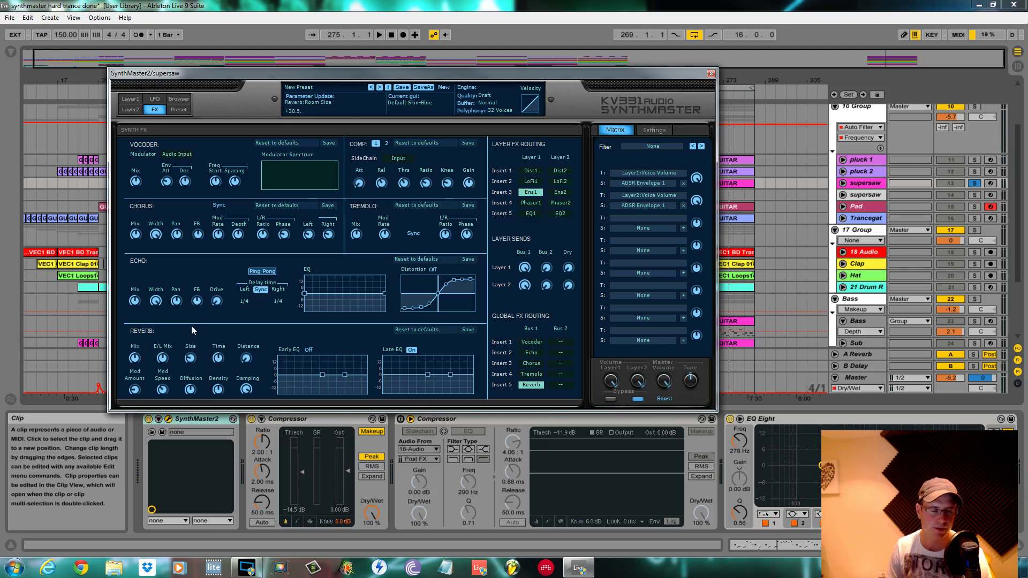
{"action": "left_click", "coordinate": [220, 362]}
{"action": "left_click_drag", "start_coordinate": [246, 359], "coordinate": [243, 345]}
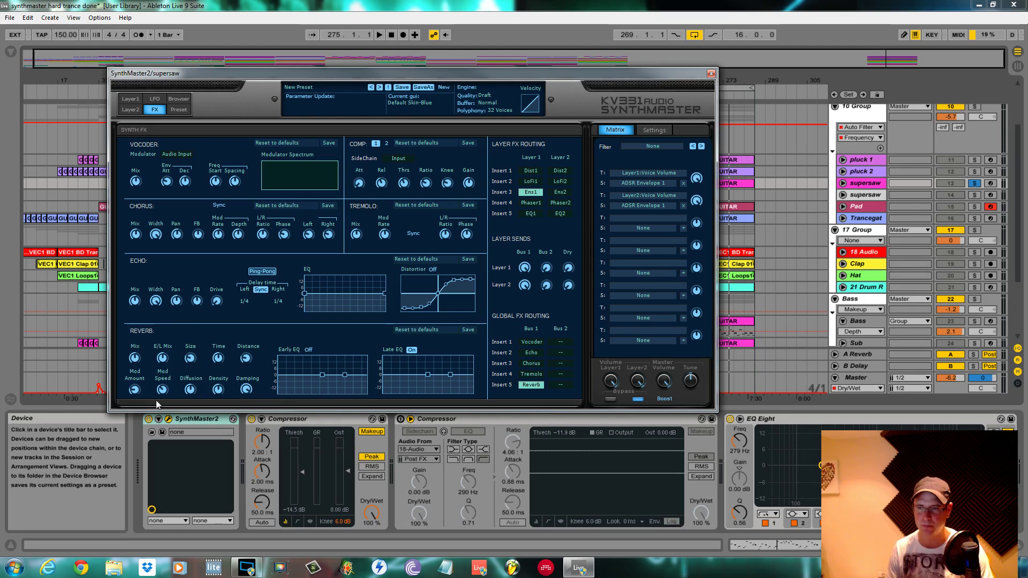
{"action": "left_click", "coordinate": [135, 391]}
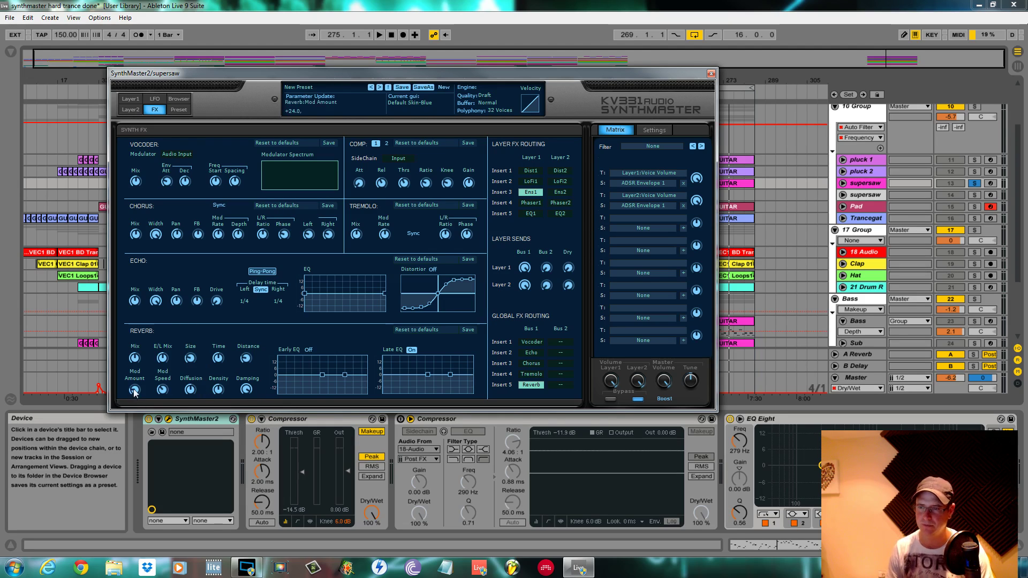
Turn on the reverb's Early EQ with a low-shelf bass cut.
{"action": "left_click", "coordinate": [309, 350]}
{"action": "left_click_drag", "start_coordinate": [322, 375], "coordinate": [312, 407]}
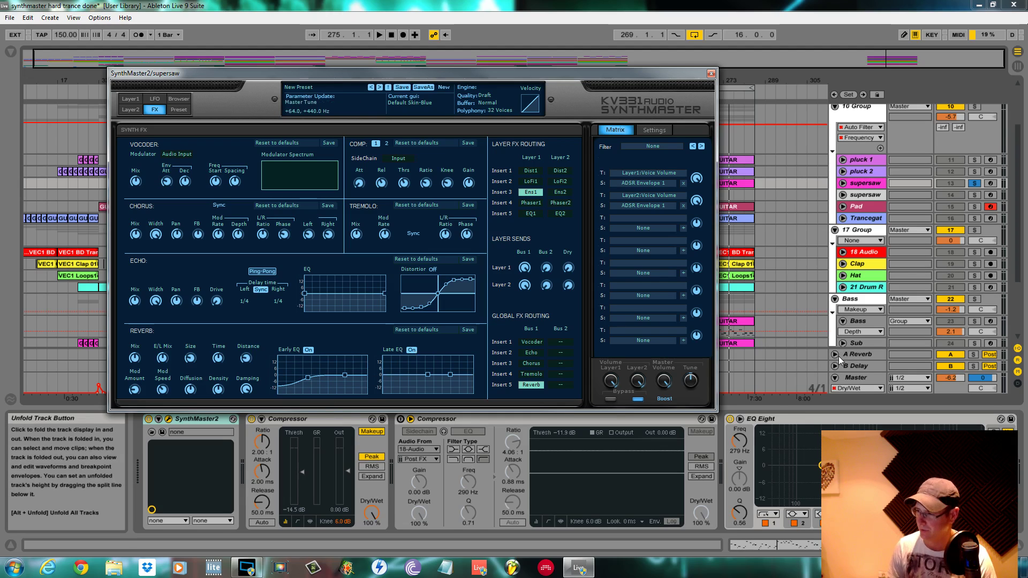
{"action": "key", "text": "Down"}
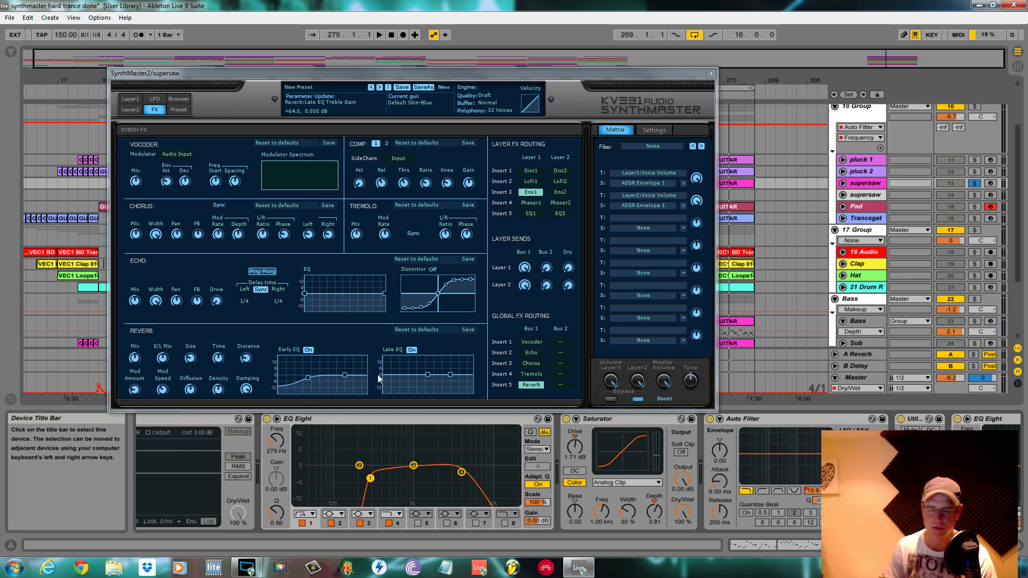
Lower the Late EQ treble to about 1486 Hz and set reverb mix near 62.
{"action": "left_click_drag", "start_coordinate": [451, 375], "coordinate": [430, 372]}
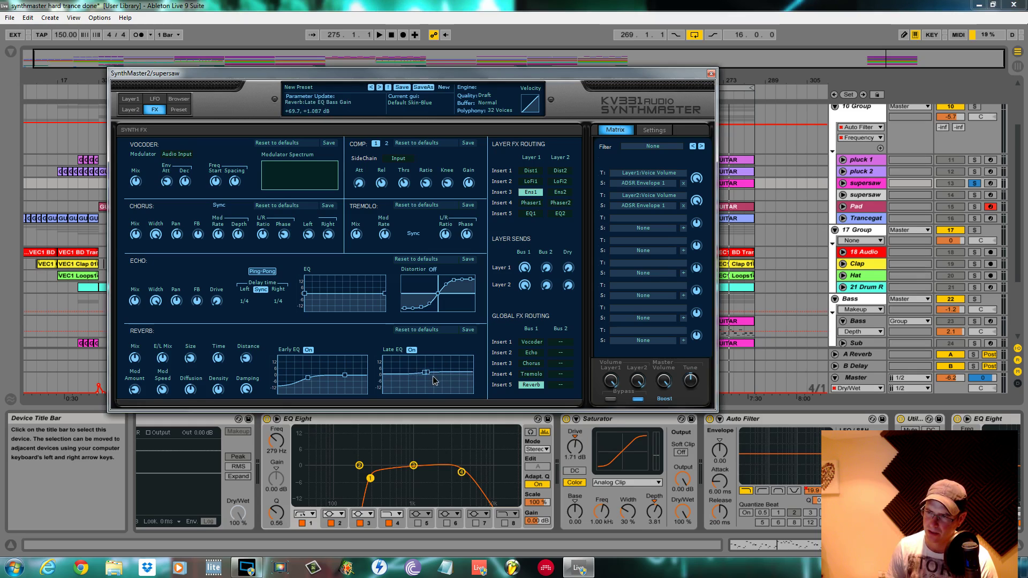
{"action": "key", "text": "space"}
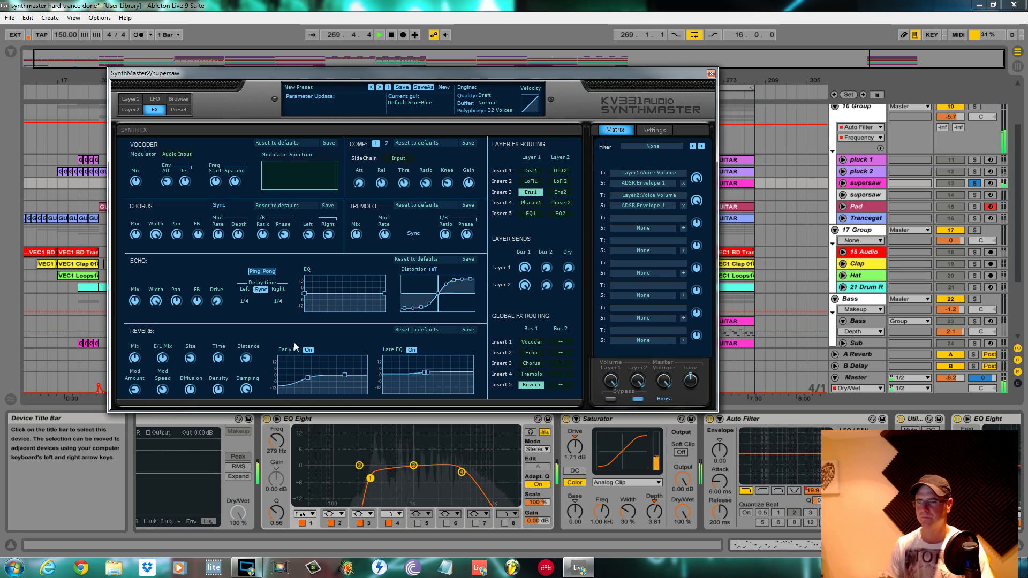
{"action": "left_click_drag", "start_coordinate": [135, 358], "coordinate": [136, 364]}
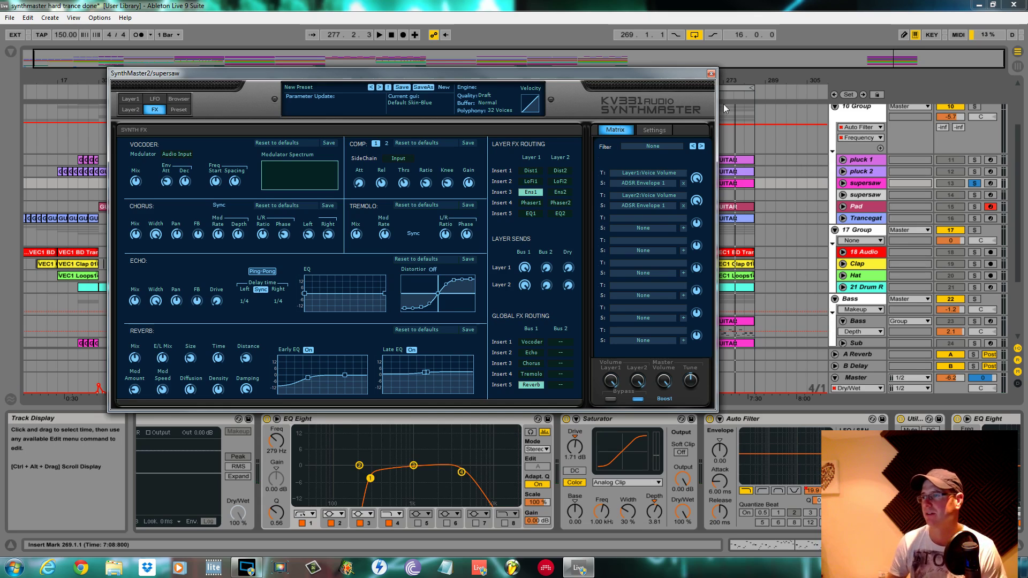
Move the SynthMaster window aside by its title bar.
{"action": "mouse_move", "coordinate": [517, 77]}
{"action": "left_mouse_down"}
{"action": "mouse_move", "coordinate": [514, 100]}
{"action": "mouse_move", "coordinate": [534, 71]}
{"action": "left_mouse_up"}
Open Live's browser, shift SynthMaster right, and expand Plug-ins > KV331 Audio.
{"action": "left_click", "coordinate": [11, 52]}
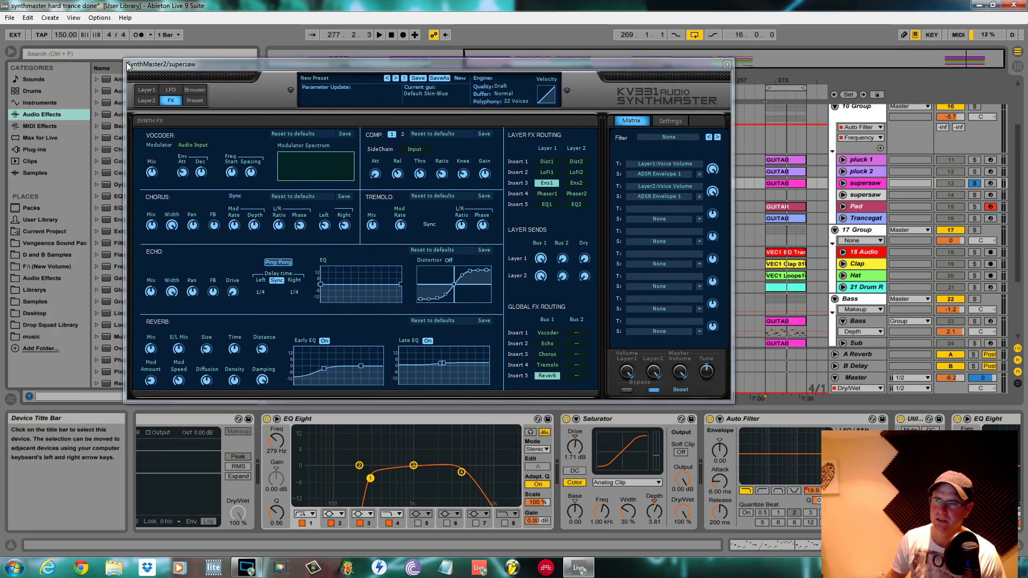
{"action": "left_click_drag", "start_coordinate": [150, 66], "coordinate": [293, 68]}
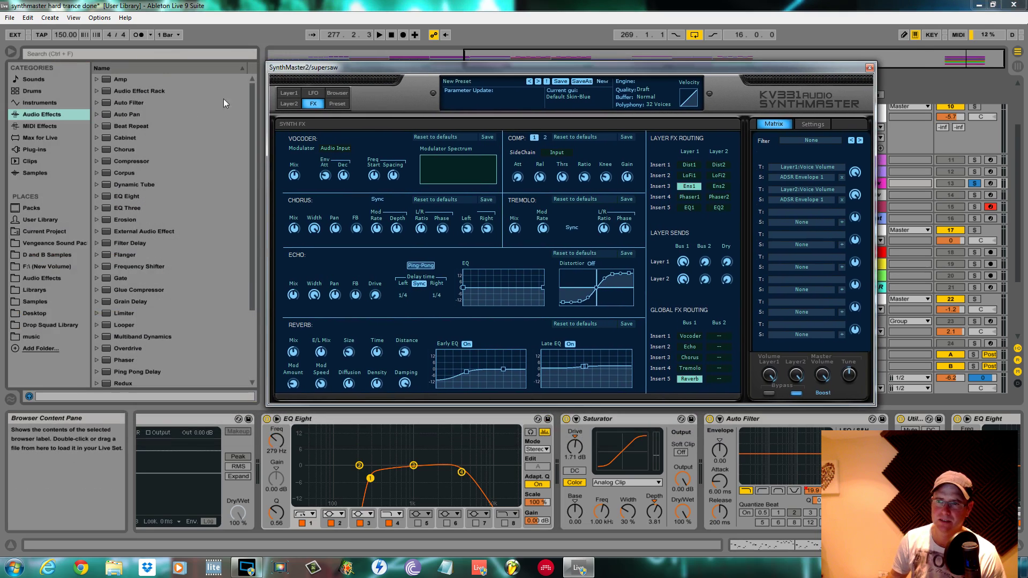
{"action": "left_click", "coordinate": [36, 149]}
{"action": "left_click", "coordinate": [98, 127]}
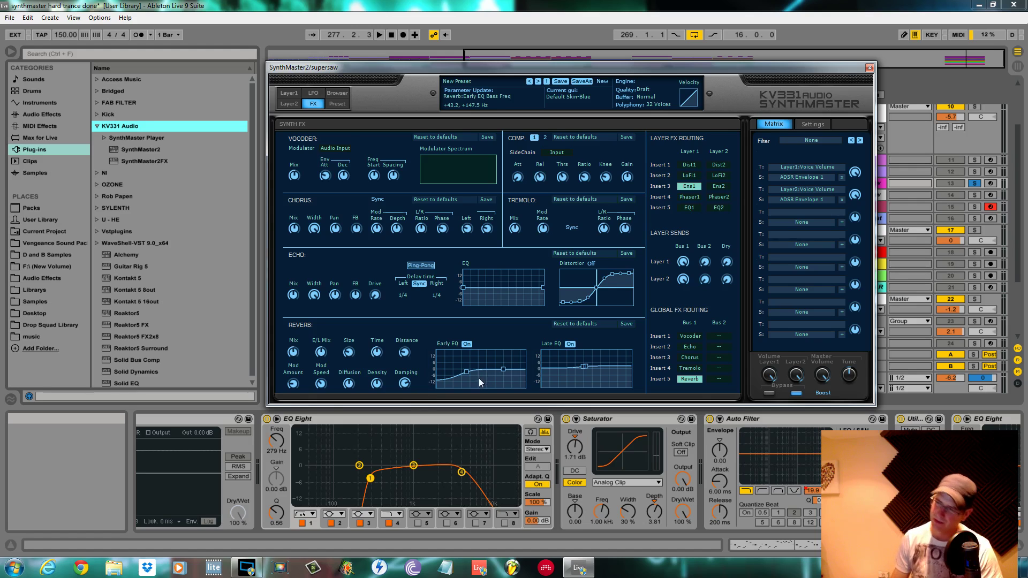
{"action": "mouse_move", "coordinate": [405, 384]}
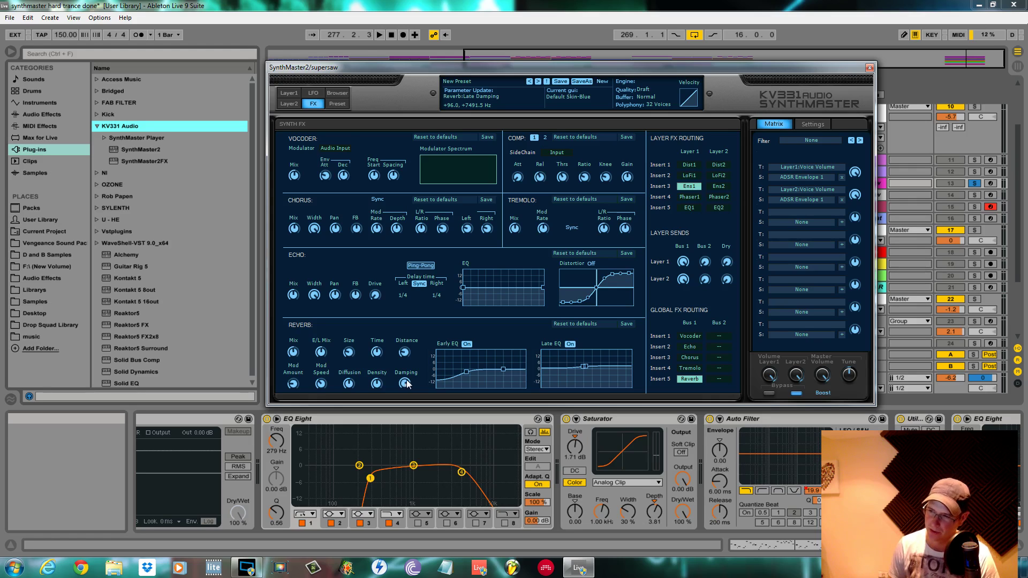
Bring the reverb late damping down to about 468 Hz while playing, then move the window left.
{"action": "mouse_move", "coordinate": [407, 396]}
{"action": "left_mouse_down"}
{"action": "mouse_move", "coordinate": [406, 515]}
{"action": "mouse_move", "coordinate": [409, 390]}
{"action": "left_mouse_up"}
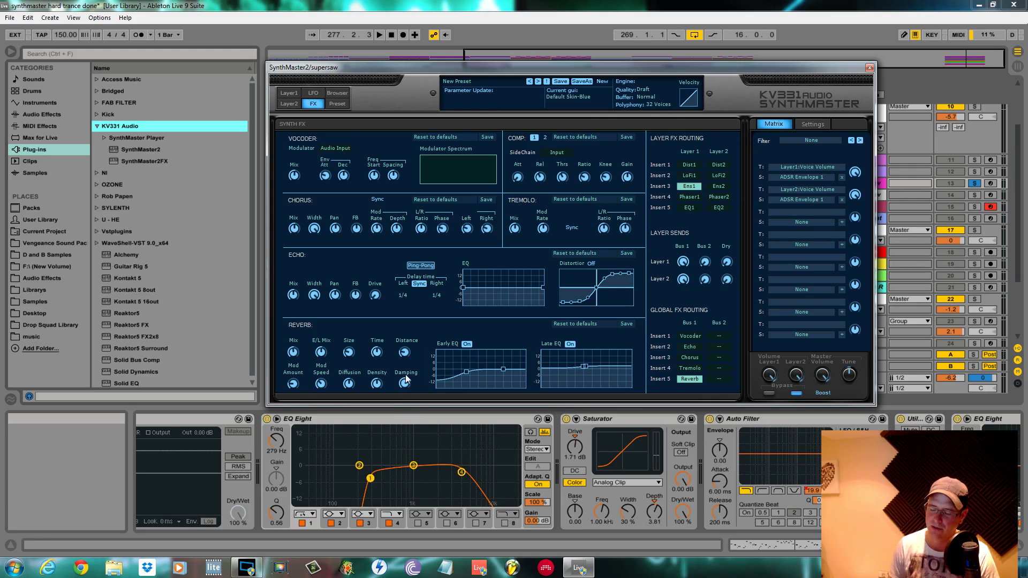
{"action": "key", "text": "space"}
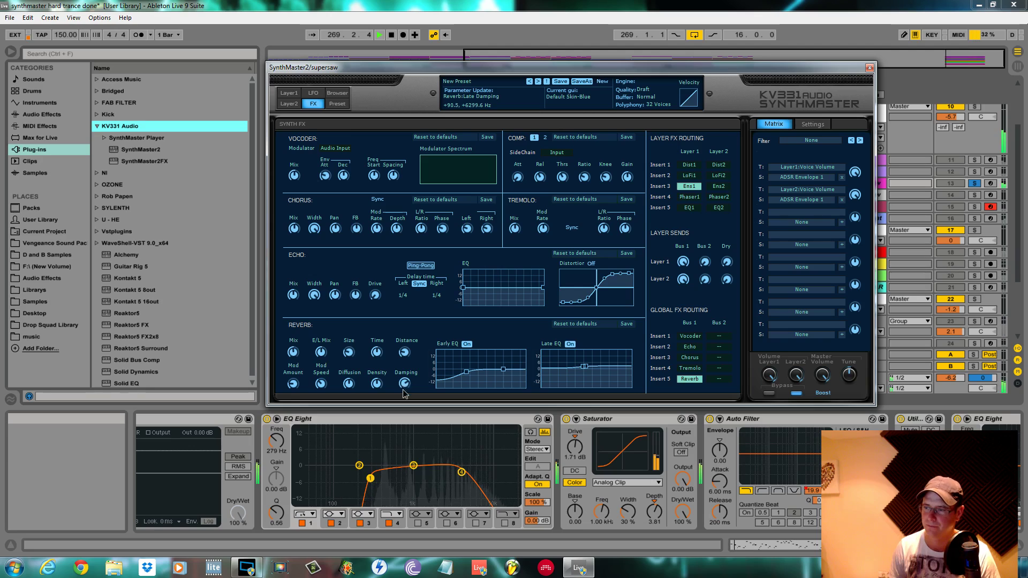
{"action": "left_click_drag", "start_coordinate": [404, 416], "coordinate": [406, 387]}
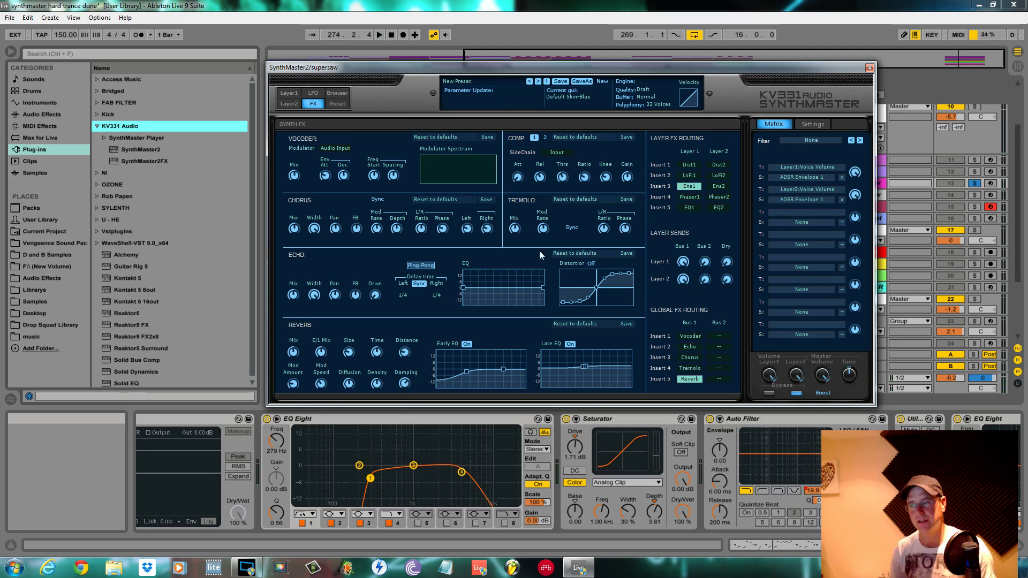
{"action": "left_click_drag", "start_coordinate": [780, 74], "coordinate": [549, 73]}
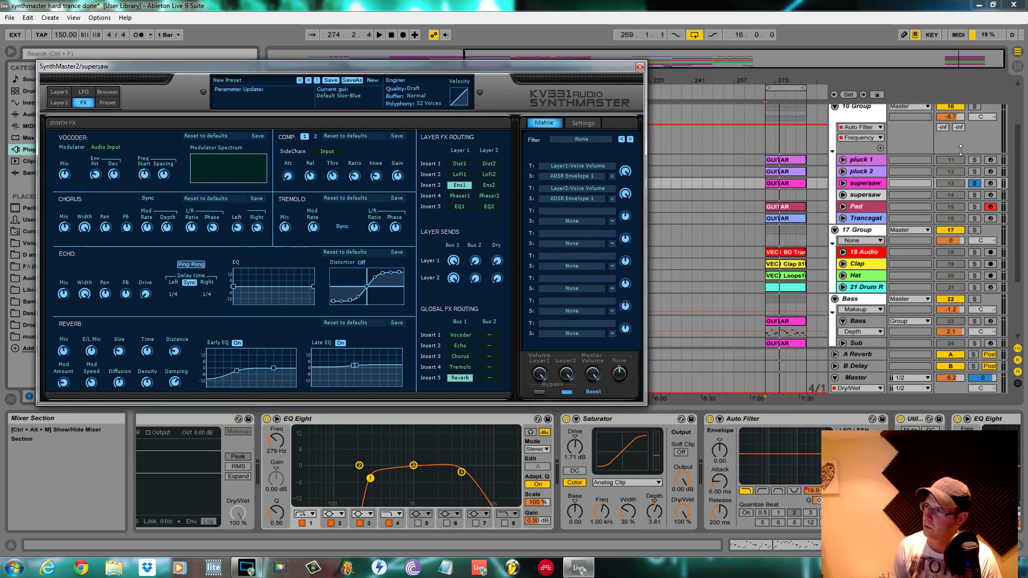
Solo and play the 10 Group tracks, reposition SynthMaster right, then stop playback.
{"action": "left_click", "coordinate": [975, 107]}
{"action": "key", "text": "space"}
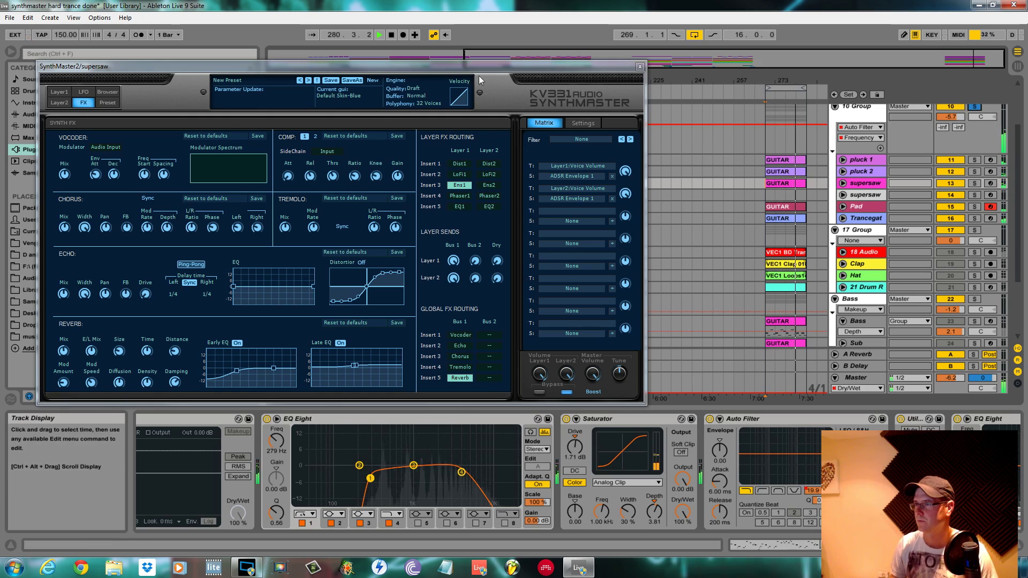
{"action": "left_click_drag", "start_coordinate": [522, 63], "coordinate": [616, 52]}
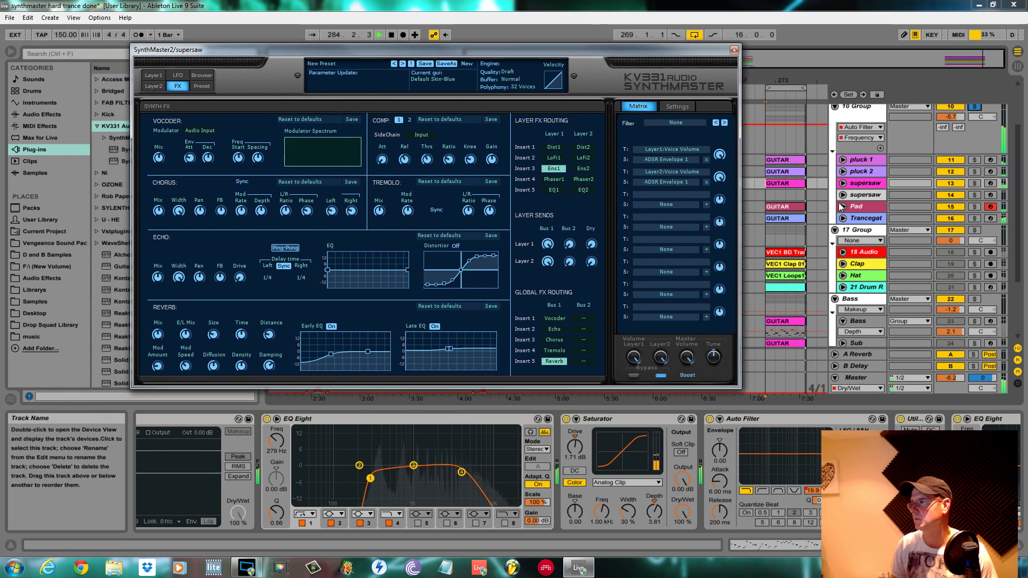
{"action": "key", "text": "space"}
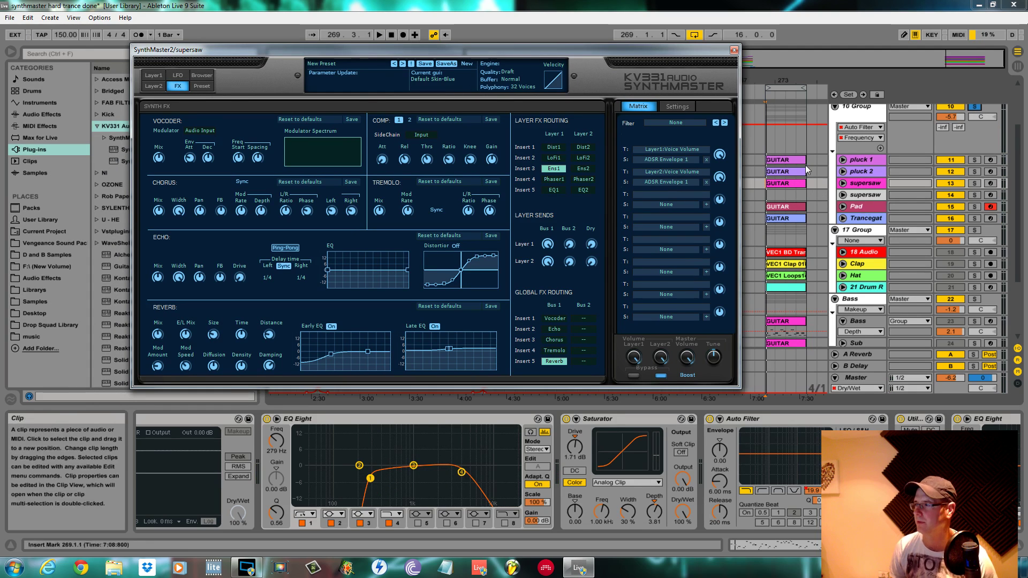
Play the Pad track and unfold it to show its Track Volume automation.
{"action": "left_click", "coordinate": [864, 206]}
{"action": "key", "text": "space"}
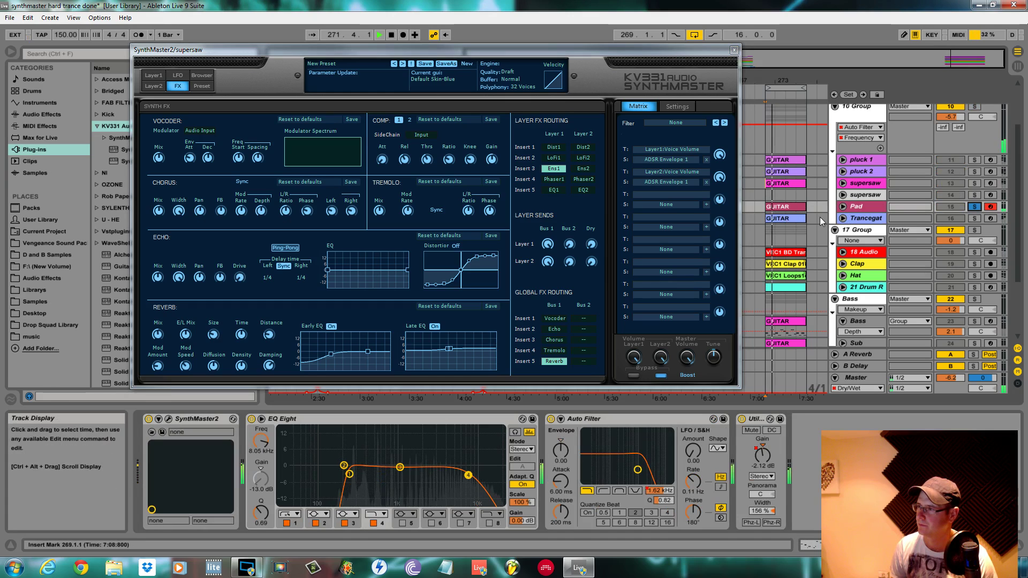
{"action": "left_click", "coordinate": [843, 206]}
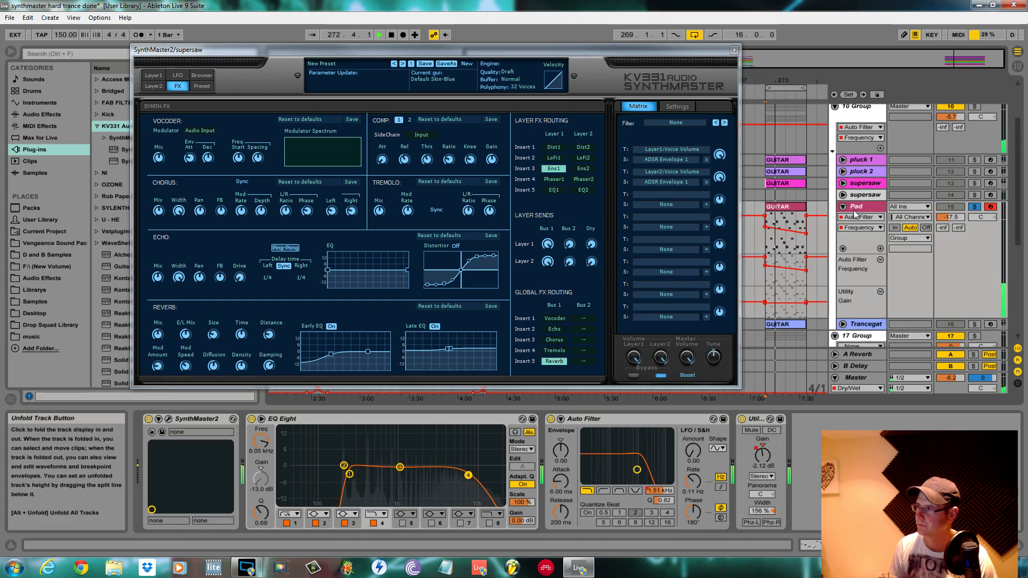
{"action": "left_click", "coordinate": [951, 217]}
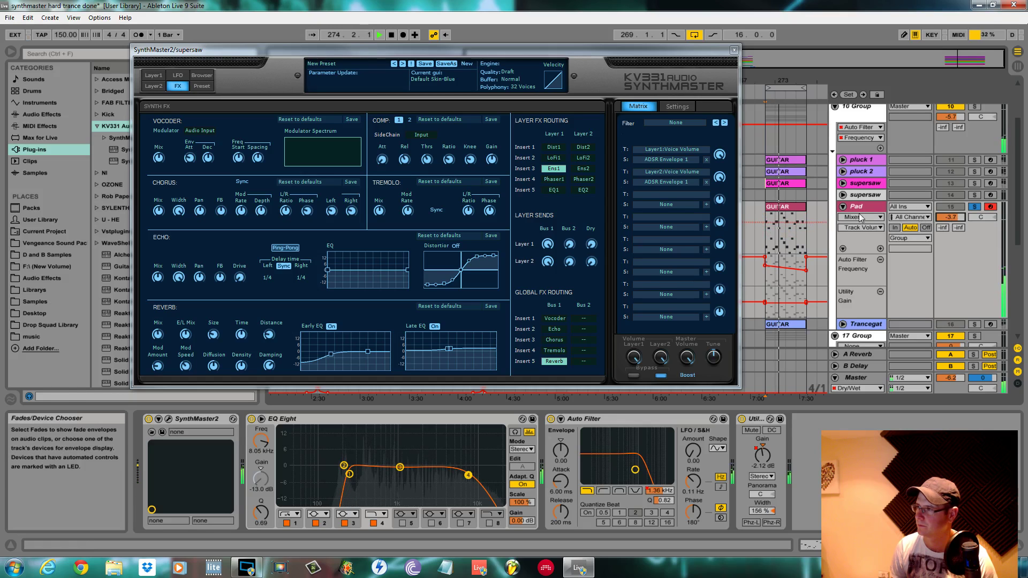
{"action": "left_click", "coordinate": [781, 242]}
Close the supersaw editor and open the Pad's SynthMaster2 on oscillator 2's wavetable.
{"action": "left_click", "coordinate": [734, 50]}
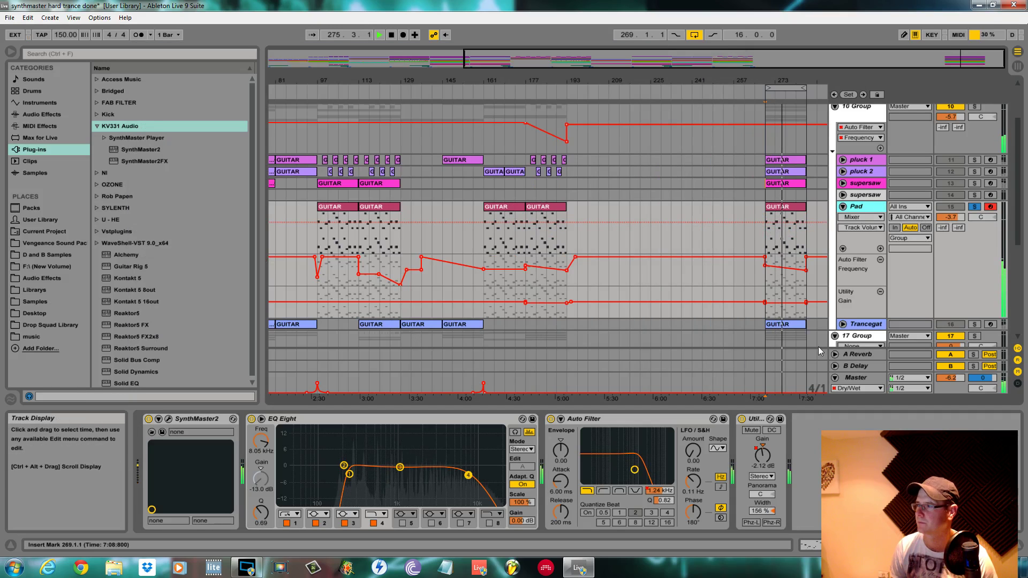
{"action": "left_click", "coordinate": [169, 419]}
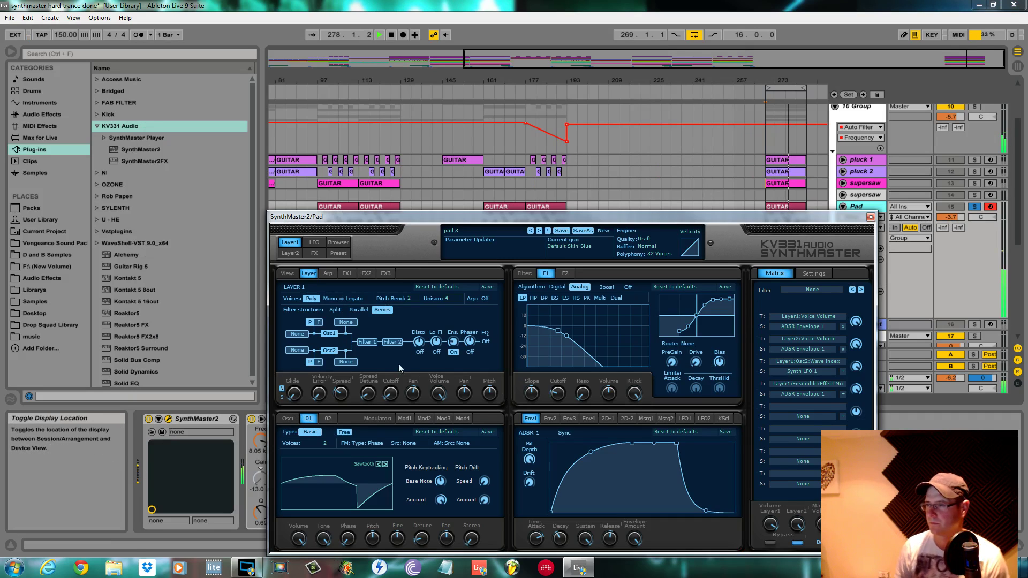
{"action": "left_click", "coordinate": [327, 419]}
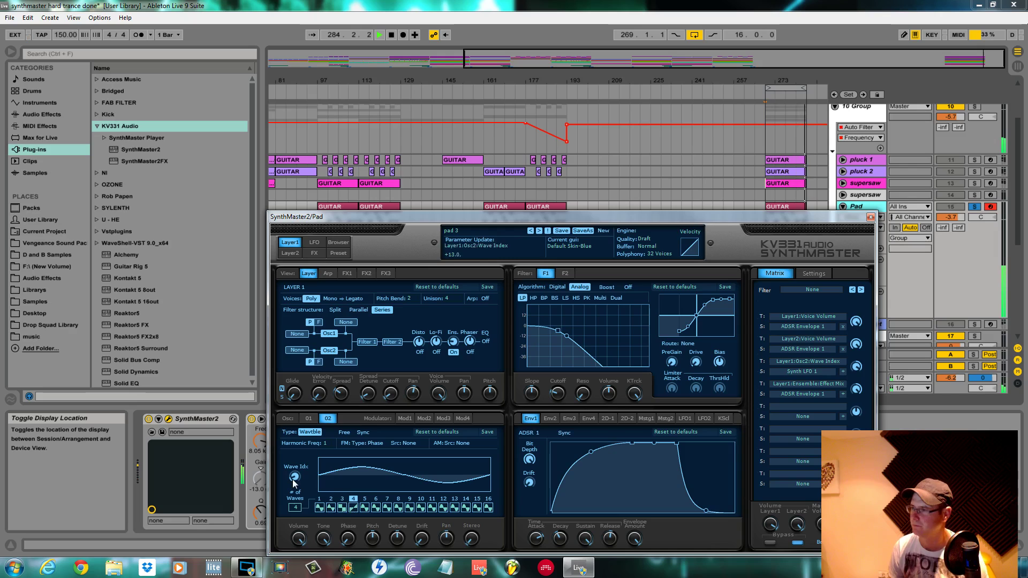
{"action": "mouse_move", "coordinate": [290, 484]}
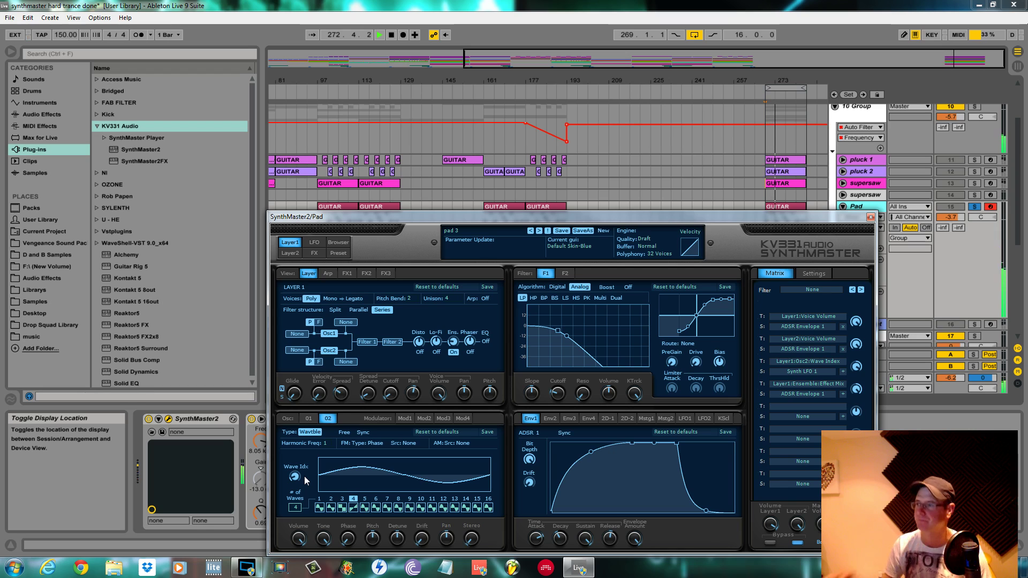
{"action": "key", "text": "space"}
{"action": "left_click_drag", "start_coordinate": [636, 220], "coordinate": [658, 155]}
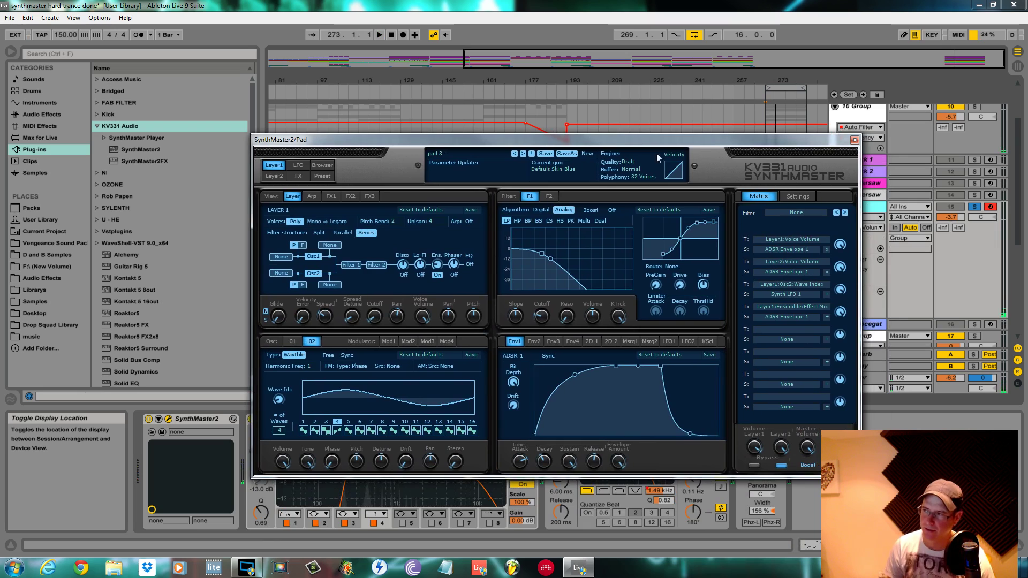
Review oscillators 1 and 2, inspect the sine first wave unchanged, and resume playback.
{"action": "left_click", "coordinate": [296, 342]}
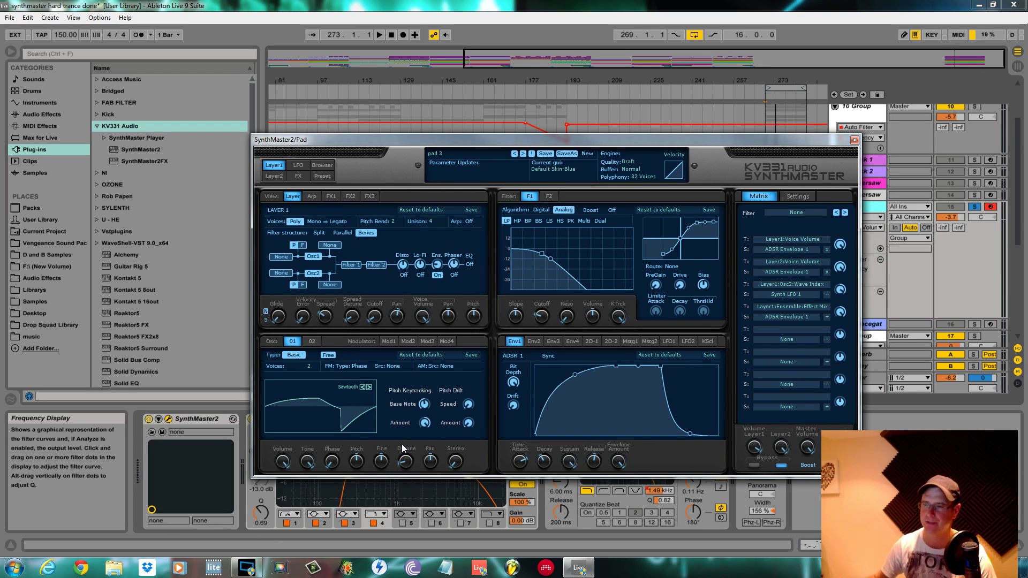
{"action": "left_click", "coordinate": [312, 341]}
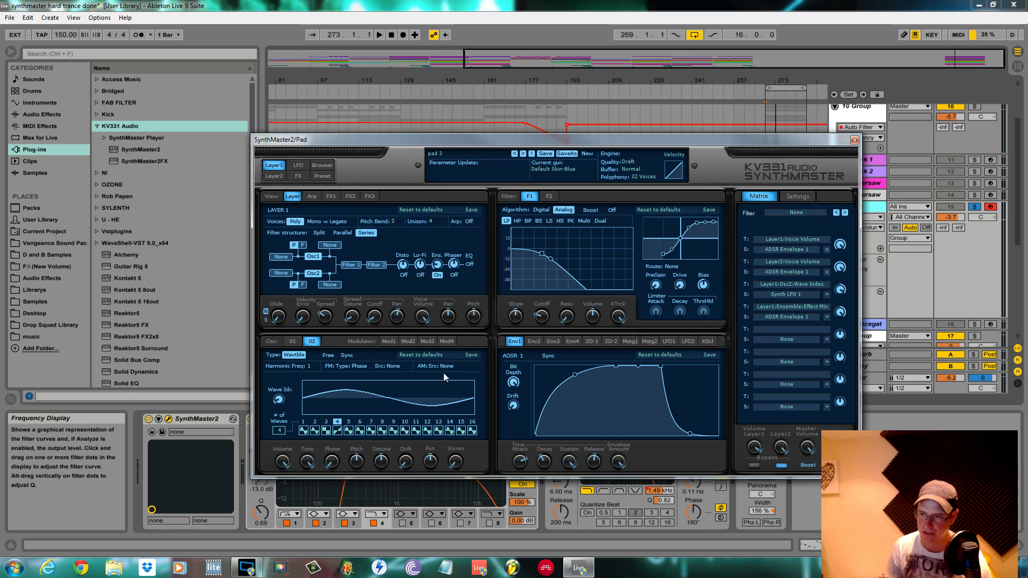
{"action": "left_click", "coordinate": [303, 431]}
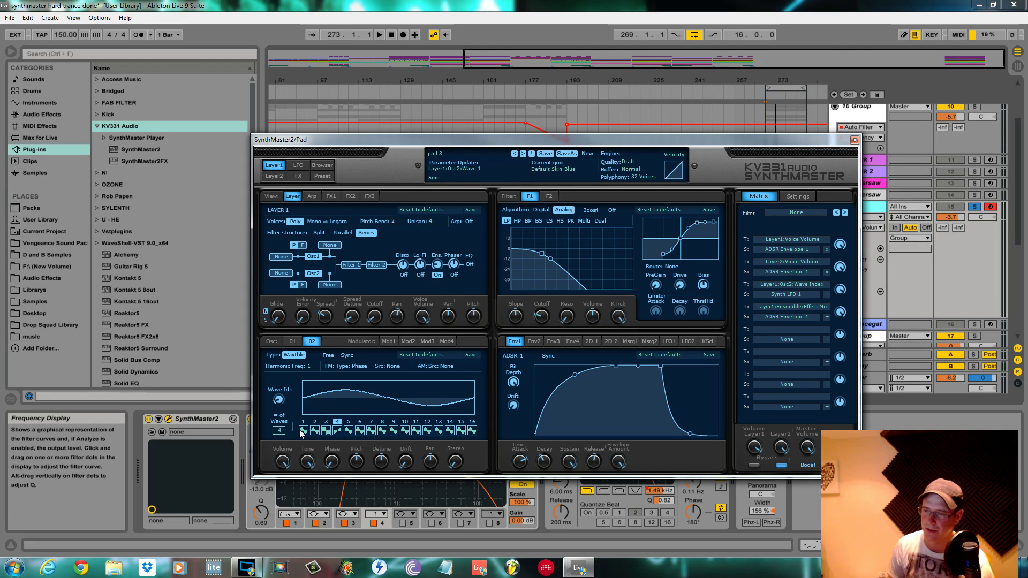
{"action": "left_click", "coordinate": [303, 432]}
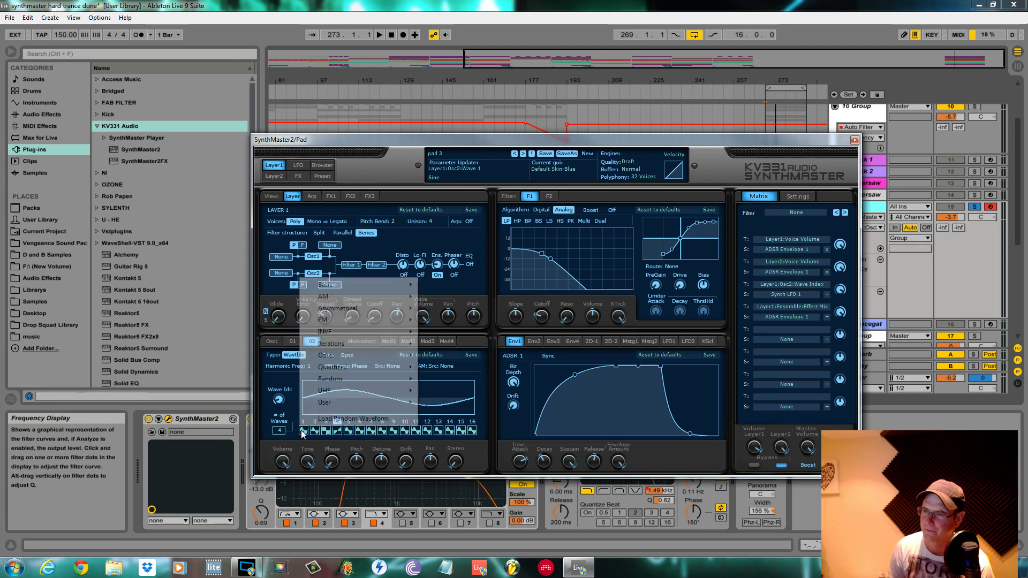
{"action": "left_click", "coordinate": [303, 419]}
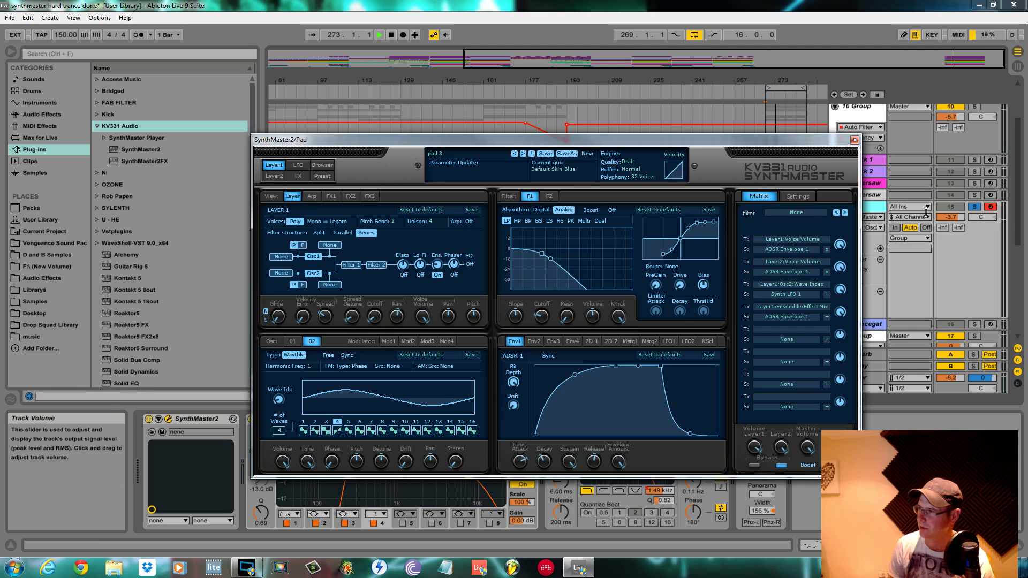
{"action": "key", "text": "space"}
{"action": "left_click_drag", "start_coordinate": [808, 141], "coordinate": [699, 119]}
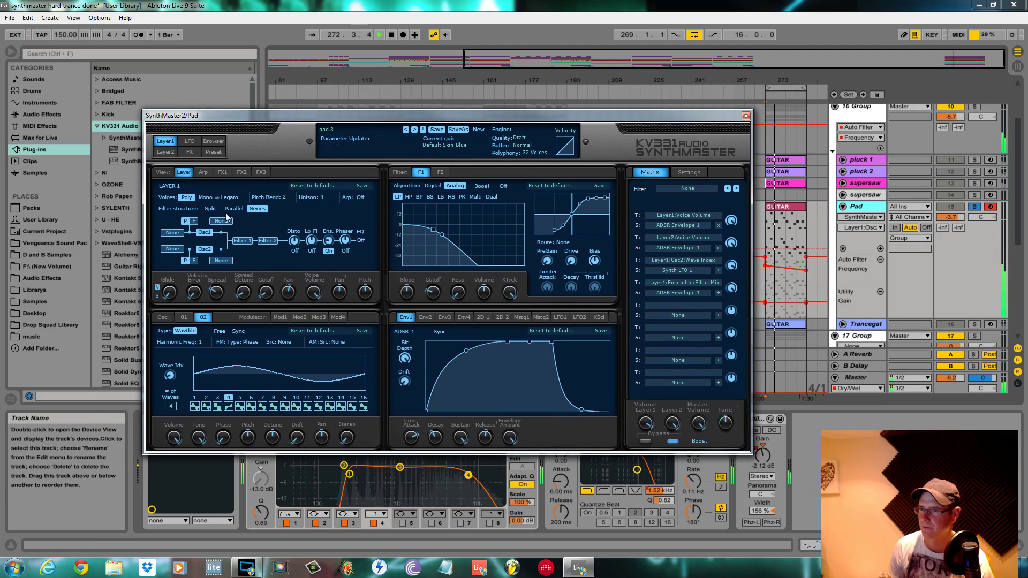
Show the Pad patch's Synth FX page with Echo, Chorus and Reverb, and stop playback.
{"action": "left_click", "coordinate": [190, 151]}
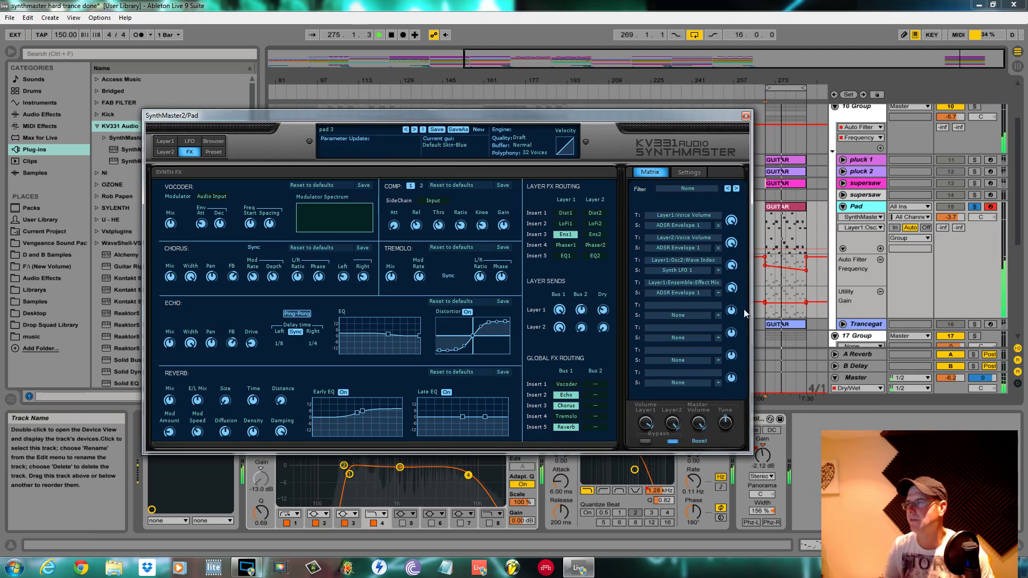
{"action": "key", "text": "space"}
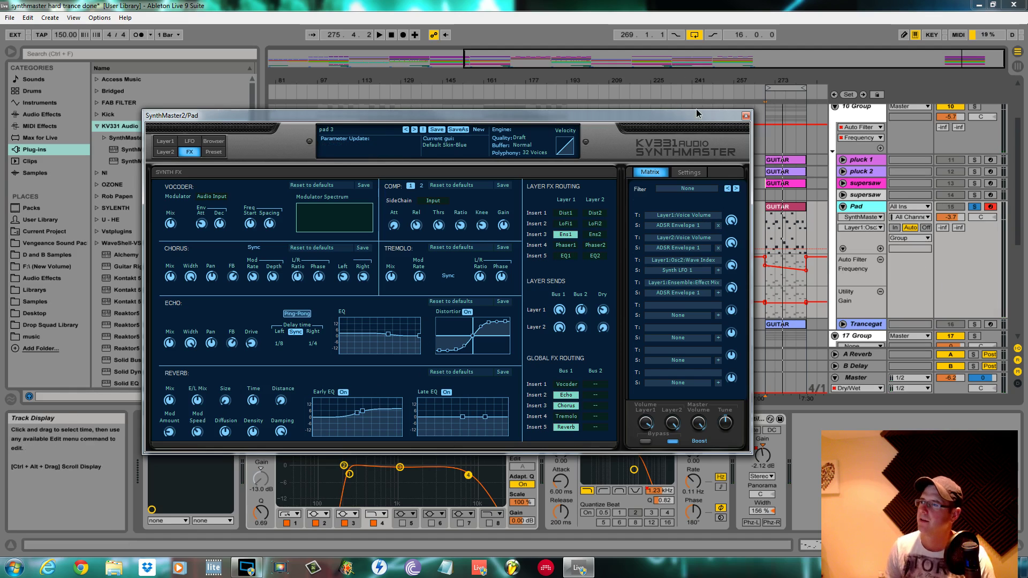
{"action": "left_click_drag", "start_coordinate": [698, 114], "coordinate": [706, 65]}
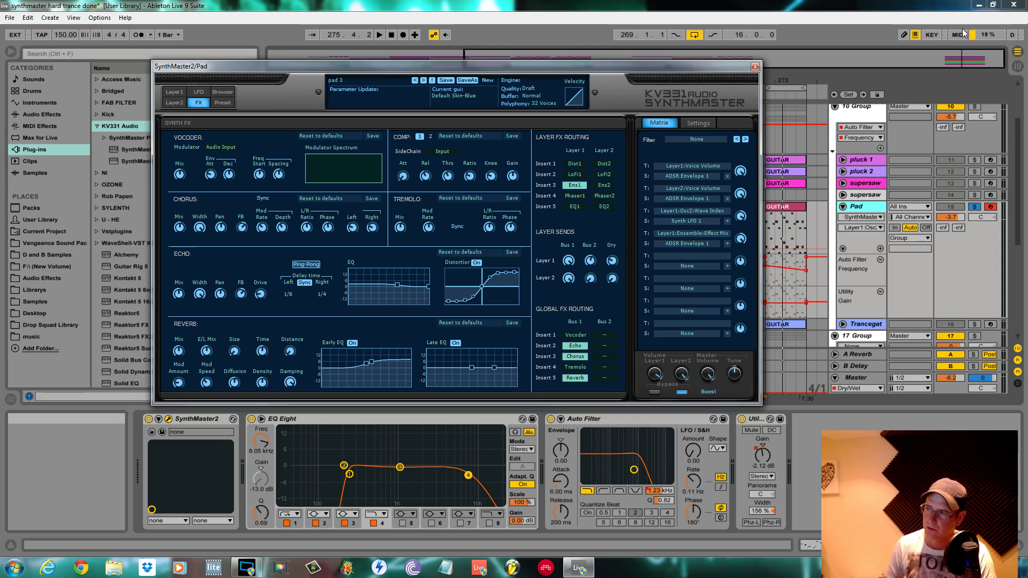
{"action": "left_click_drag", "start_coordinate": [633, 66], "coordinate": [644, 47]}
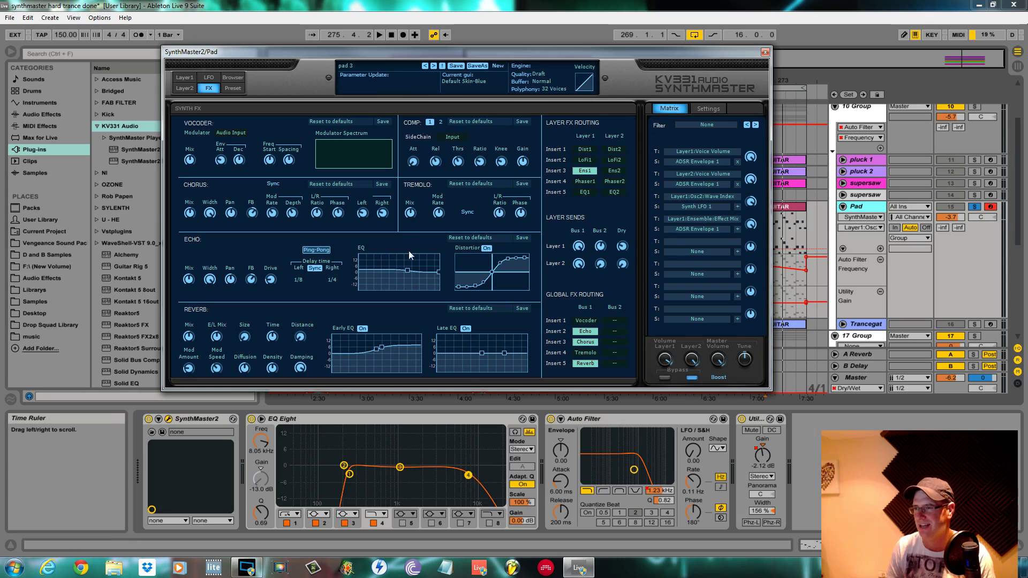
Hide the browser and reposition the SynthMaster window over the widened arrangement.
{"action": "left_click_drag", "start_coordinate": [600, 50], "coordinate": [620, 68]}
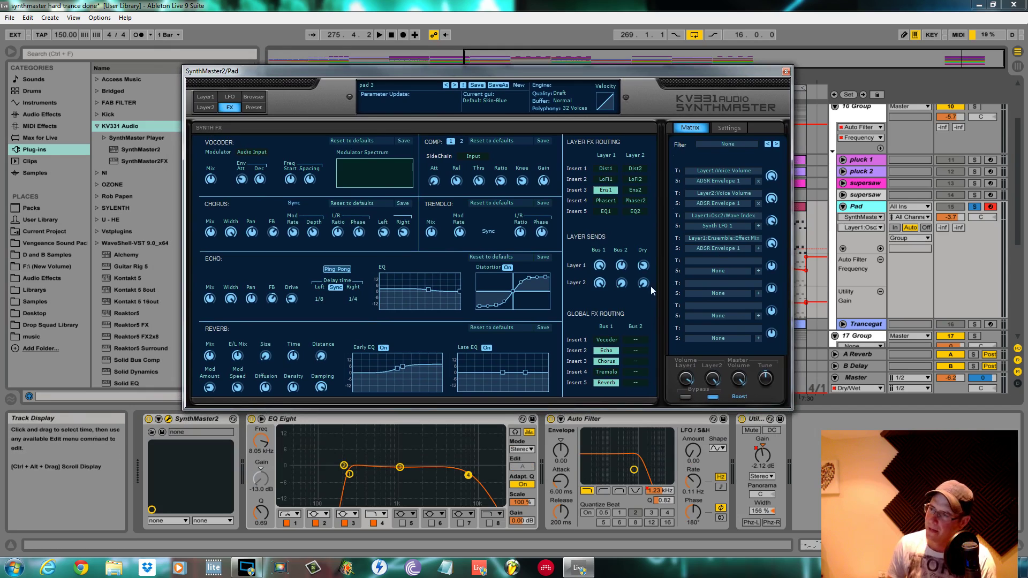
{"action": "left_click_drag", "start_coordinate": [517, 77], "coordinate": [506, 347]}
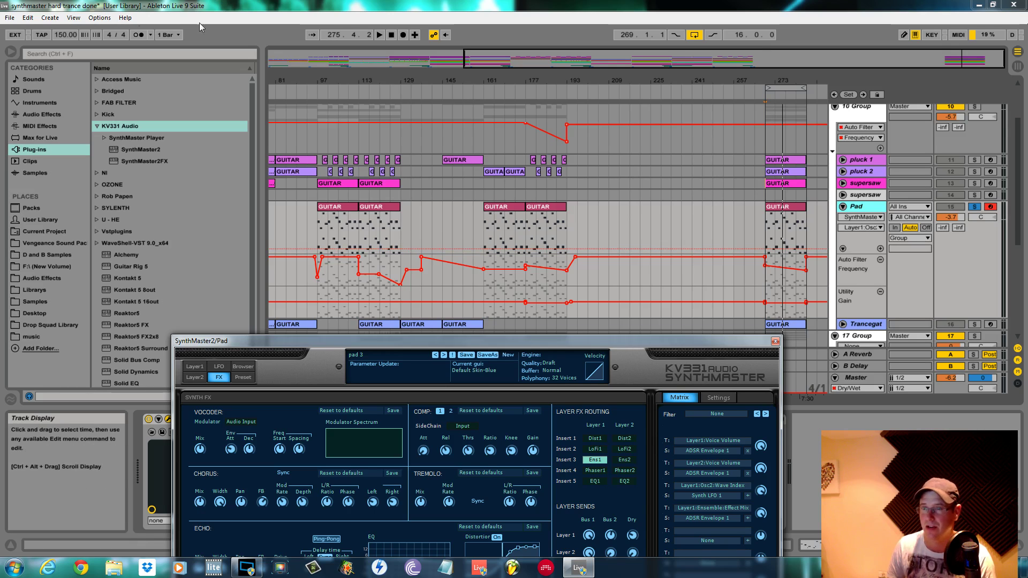
{"action": "left_click", "coordinate": [11, 51]}
{"action": "left_click_drag", "start_coordinate": [529, 341], "coordinate": [548, 96]}
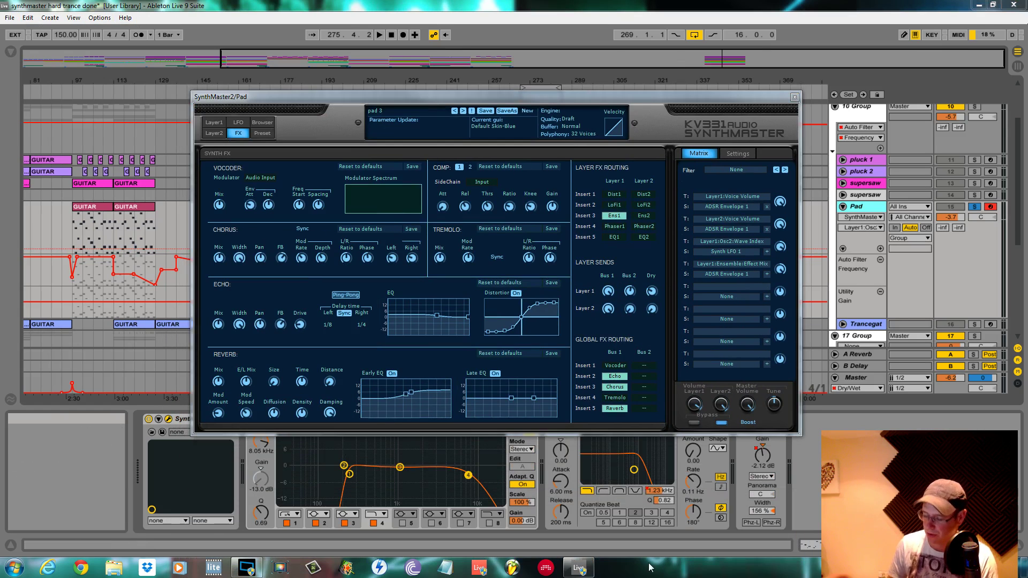